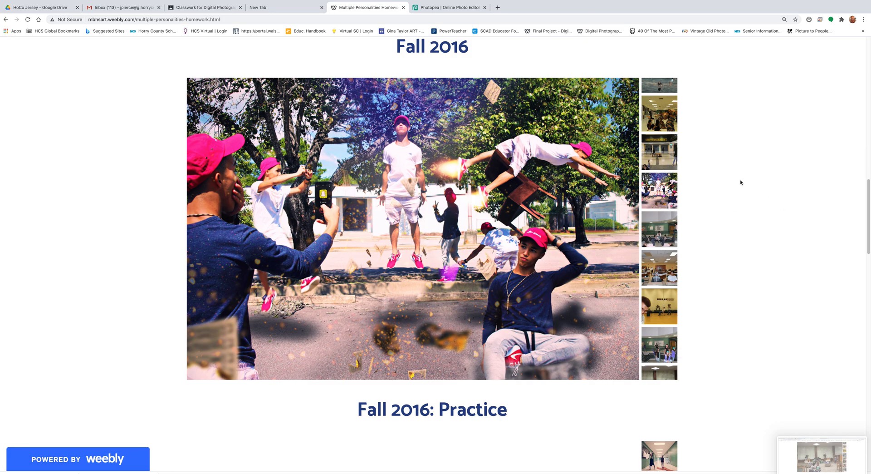
Review the sample multiple-personality photos and the requirements of the #28 Final Multiple Me assignment
{"action": "scroll", "coordinate": [726, 225], "scroll_direction": "down", "scroll_amount": 3}
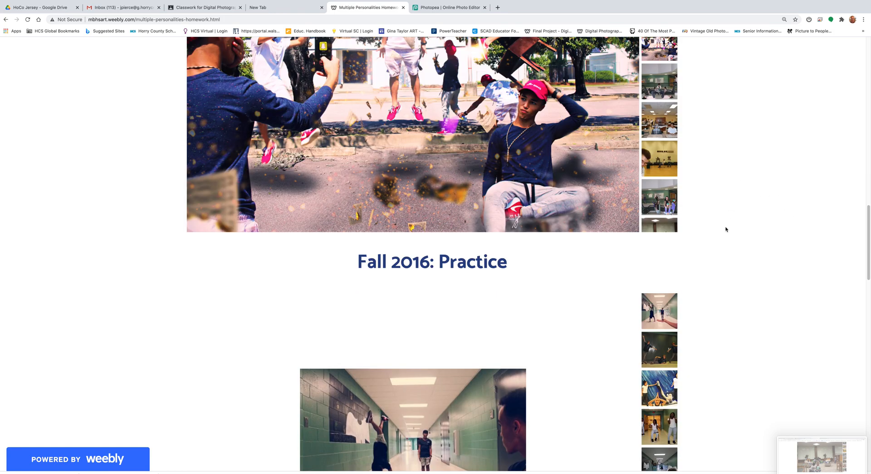
{"action": "scroll", "coordinate": [726, 229], "scroll_direction": "up", "scroll_amount": 3}
{"action": "left_click", "coordinate": [204, 7]}
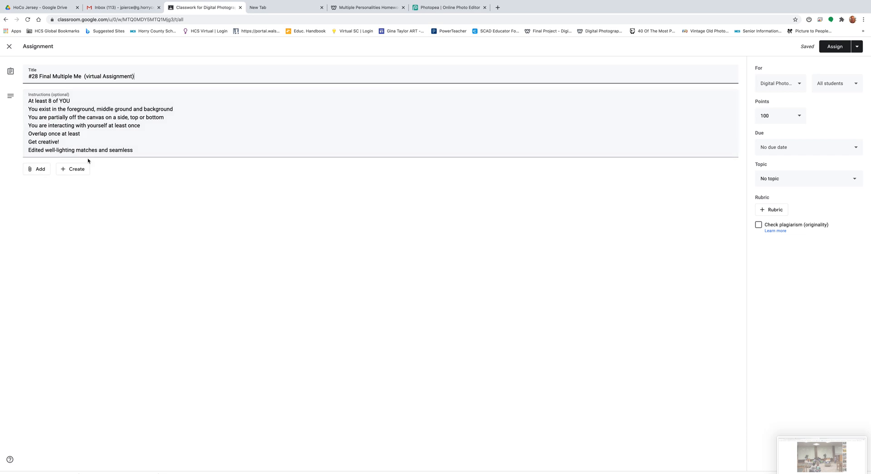
{"action": "left_click", "coordinate": [359, 8]}
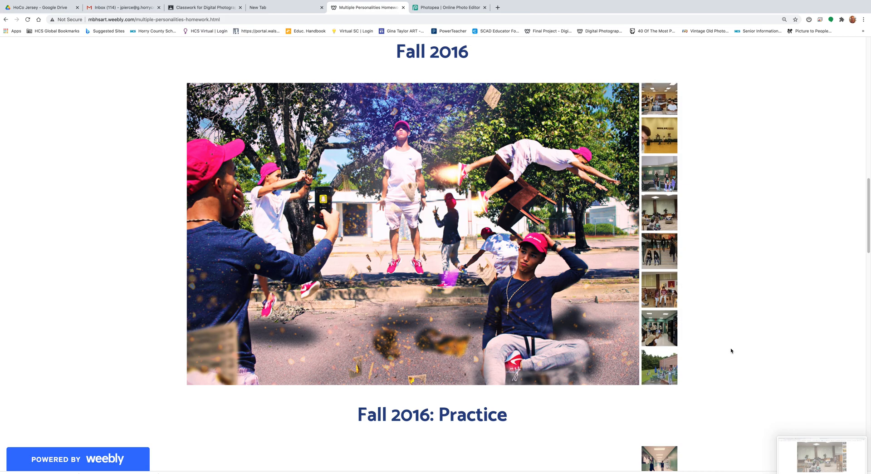
{"action": "left_click", "coordinate": [655, 213]}
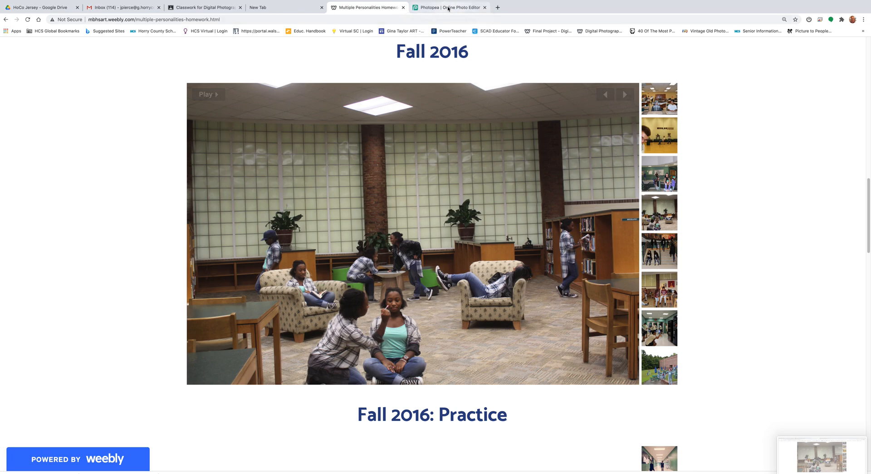
Switch to Photopea and open IMG_9863.JPG from the 100CANON folder on the NO NAME drive
{"action": "left_click", "coordinate": [427, 5]}
{"action": "left_click", "coordinate": [6, 41]}
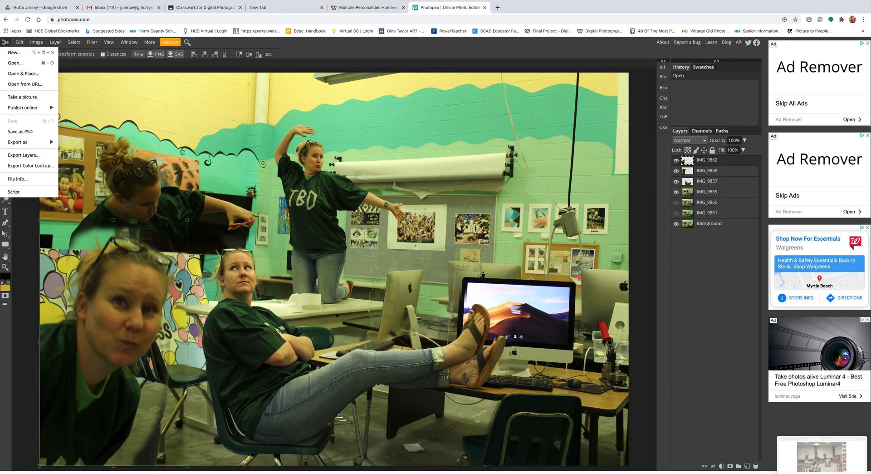
{"action": "left_click", "coordinate": [9, 63]}
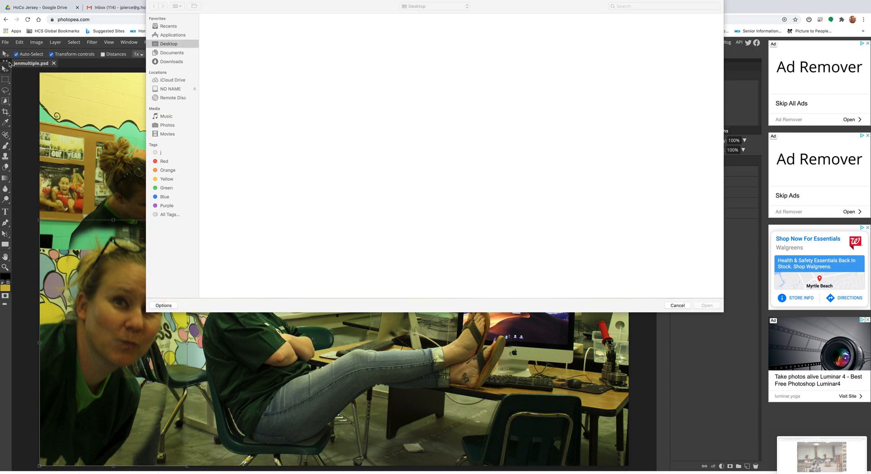
{"action": "left_click", "coordinate": [174, 89]}
{"action": "double_click", "coordinate": [226, 33]}
{"action": "double_click", "coordinate": [226, 33]}
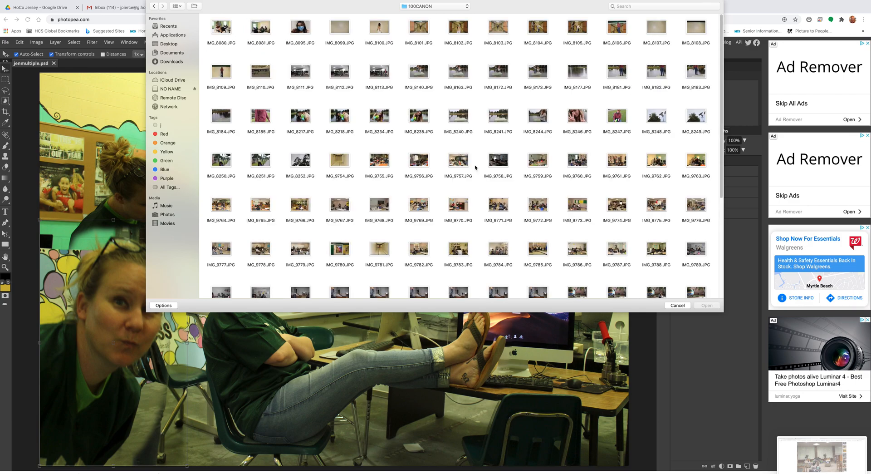
{"action": "scroll", "coordinate": [480, 202], "scroll_direction": "down", "scroll_amount": 5}
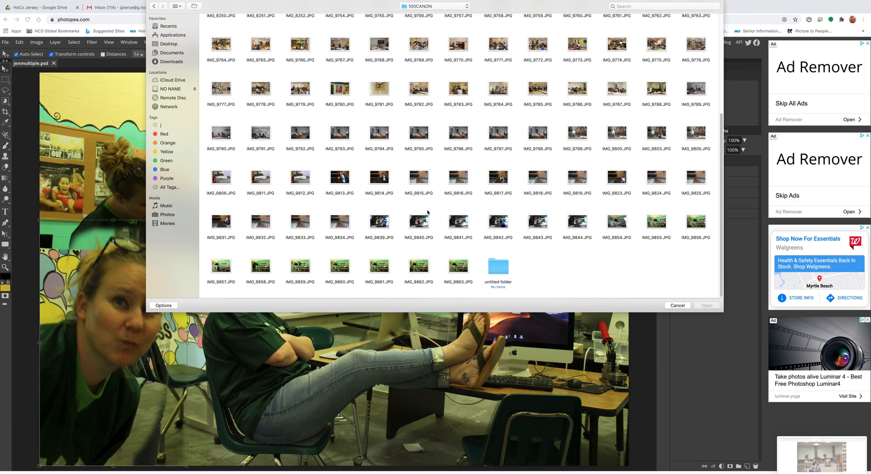
{"action": "left_click", "coordinate": [461, 268]}
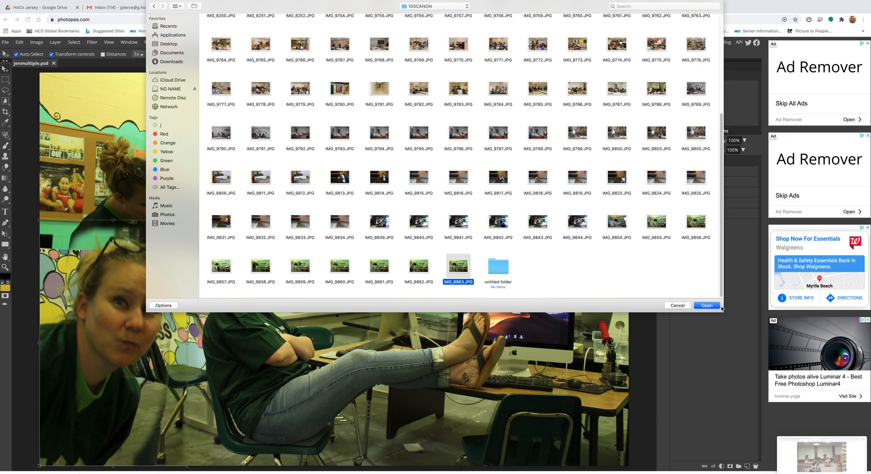
{"action": "left_click", "coordinate": [714, 306]}
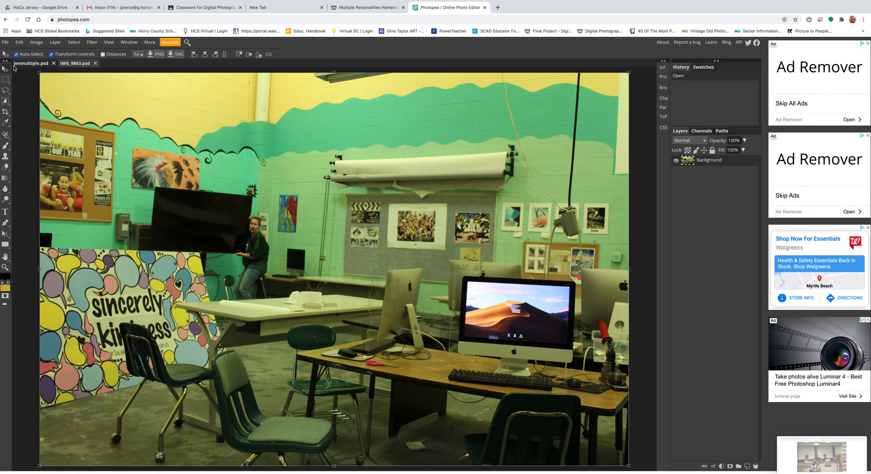
Place the photos IMG_9854.JPG through IMG_9862.JPG into the open IMG_9863 document as layers
{"action": "left_click", "coordinate": [7, 44]}
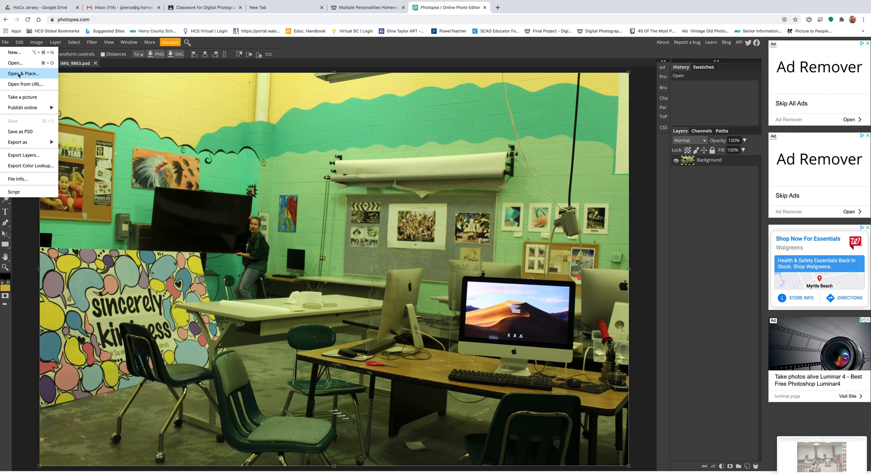
{"action": "left_click", "coordinate": [18, 74]}
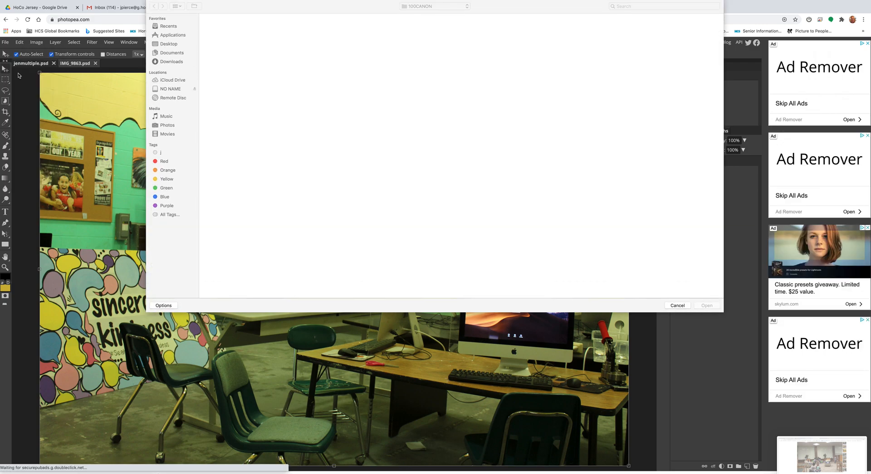
{"action": "scroll", "coordinate": [446, 263], "scroll_direction": "down", "scroll_amount": 5}
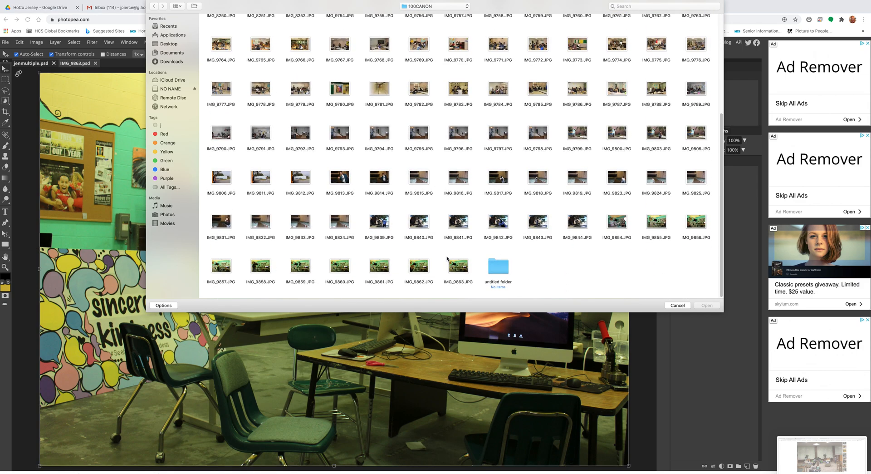
{"action": "left_click_drag", "start_coordinate": [432, 270], "coordinate": [222, 268]}
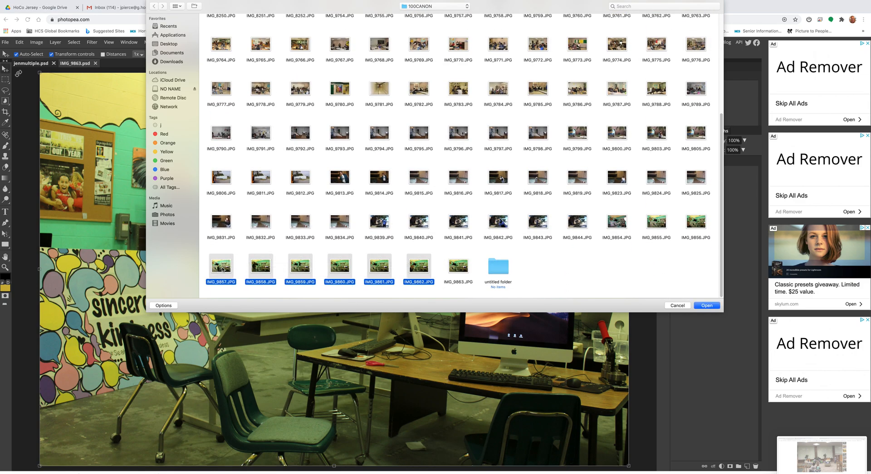
{"action": "left_click", "coordinate": [621, 221], "text": "super"}
{"action": "left_click", "coordinate": [655, 221], "text": "super"}
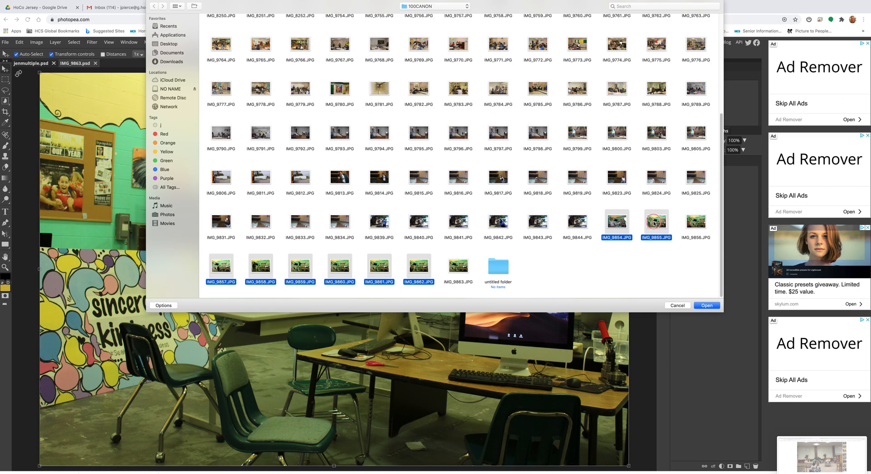
{"action": "left_click", "coordinate": [692, 227], "text": "super"}
{"action": "left_click", "coordinate": [707, 305]}
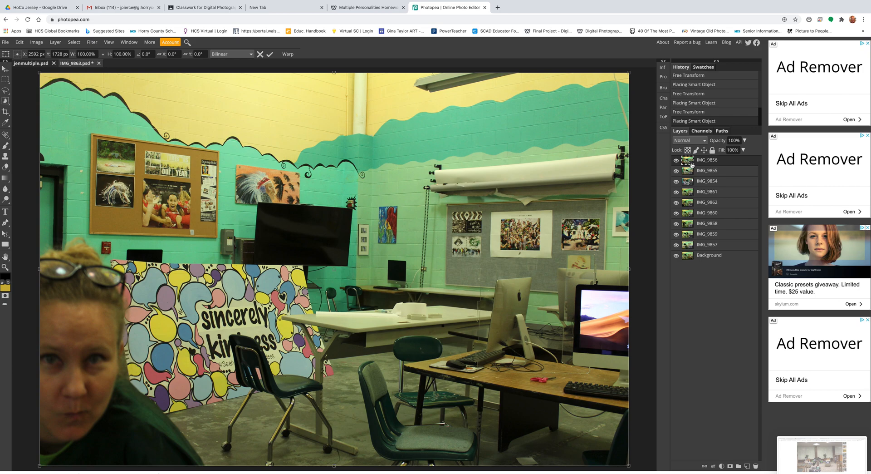
Rasterize the placed layers IMG_9856 and IMG_9855
{"action": "right_click", "coordinate": [706, 163]}
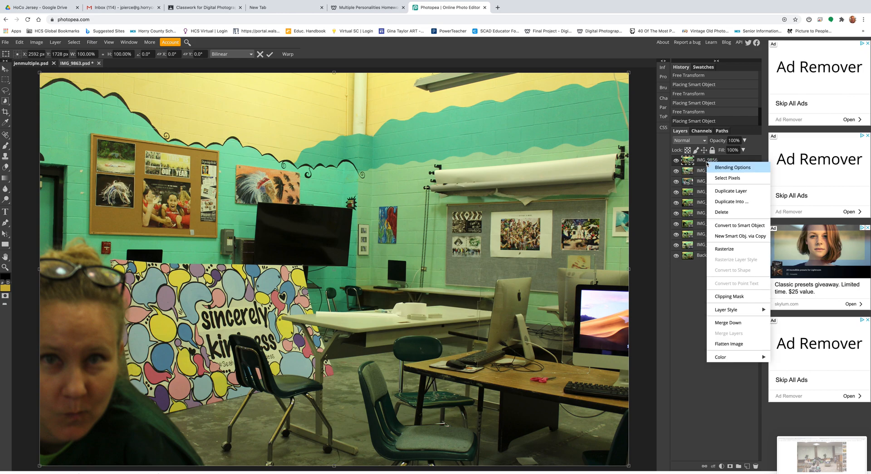
{"action": "left_click", "coordinate": [725, 248]}
{"action": "right_click", "coordinate": [704, 170]}
{"action": "left_click", "coordinate": [720, 256]}
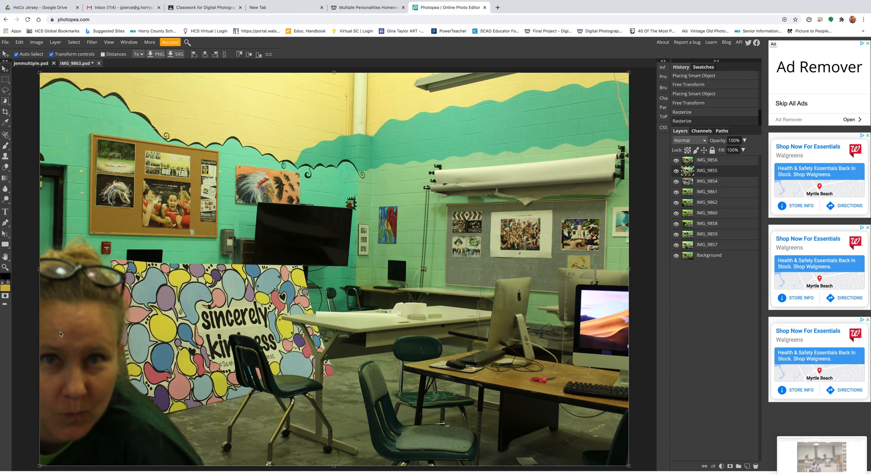
Hide the layers IMG_9856 and IMG_9855 and delete the overexposed IMG_9854 layer
{"action": "left_click", "coordinate": [676, 160]}
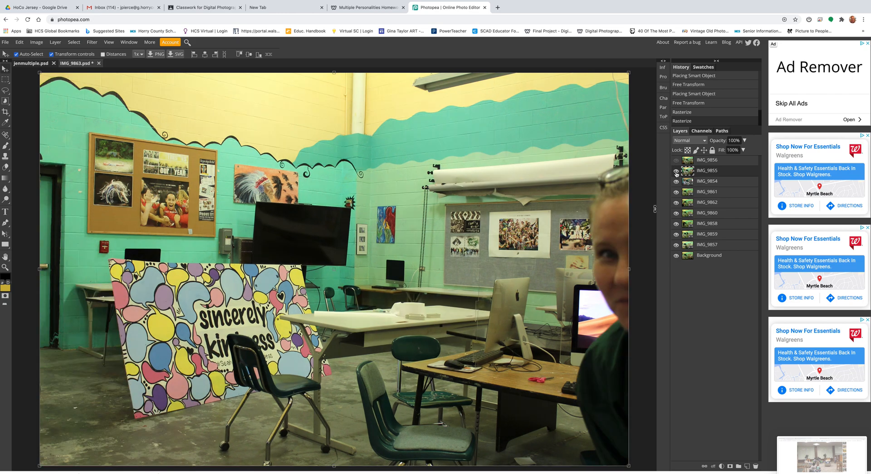
{"action": "left_click", "coordinate": [676, 171]}
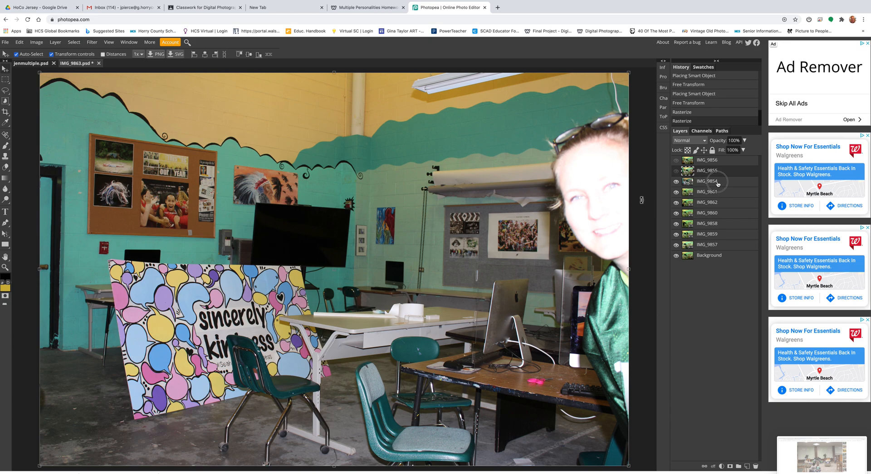
{"action": "left_click", "coordinate": [740, 182]}
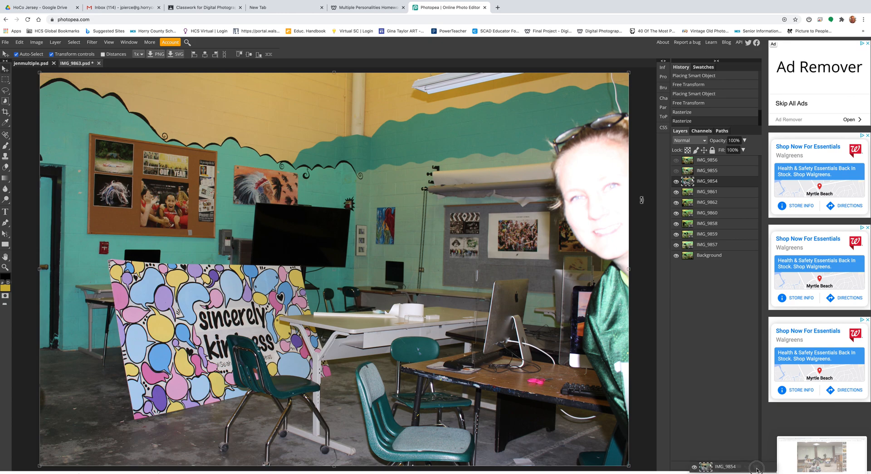
{"action": "left_click", "coordinate": [755, 466]}
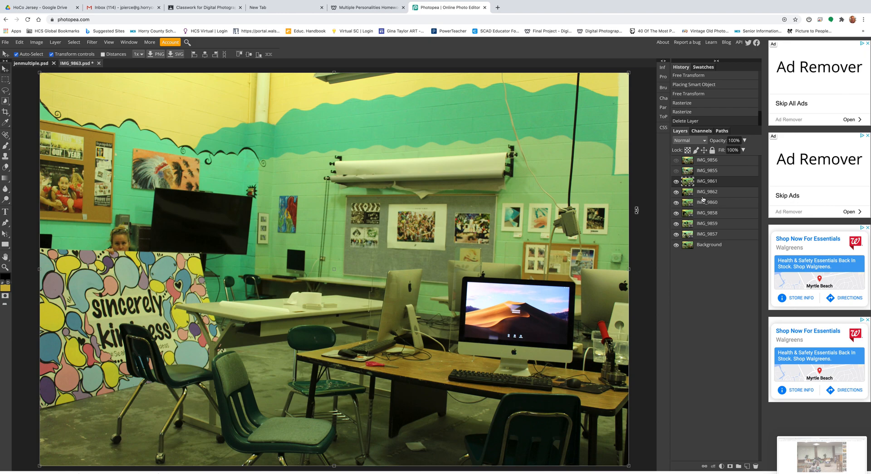
Move layers IMG_9861 and IMG_9860 down to just above IMG_9857, and hide layer IMG_9862
{"action": "left_click", "coordinate": [715, 185]}
{"action": "left_click_drag", "start_coordinate": [715, 185], "coordinate": [715, 230]}
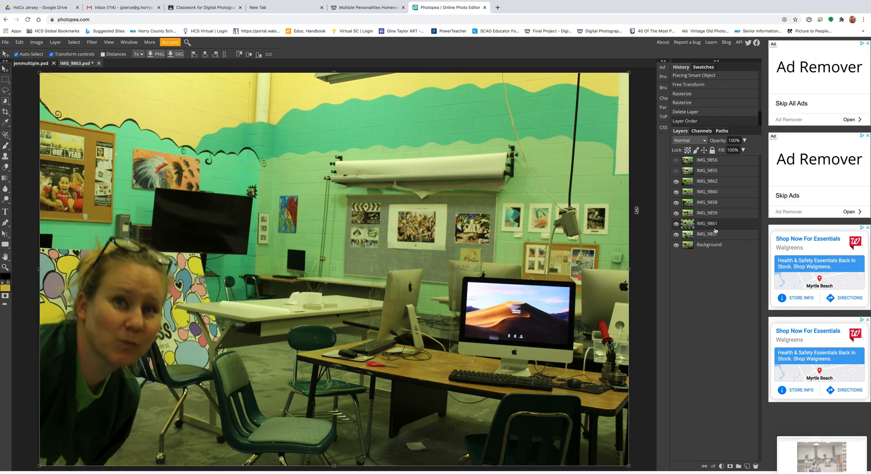
{"action": "left_click", "coordinate": [717, 181]}
{"action": "left_click", "coordinate": [675, 181]}
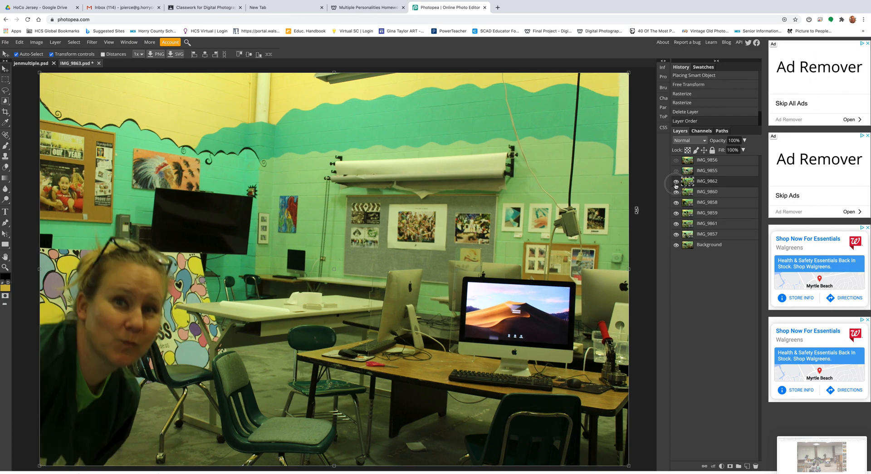
{"action": "left_click_drag", "start_coordinate": [718, 194], "coordinate": [716, 230]}
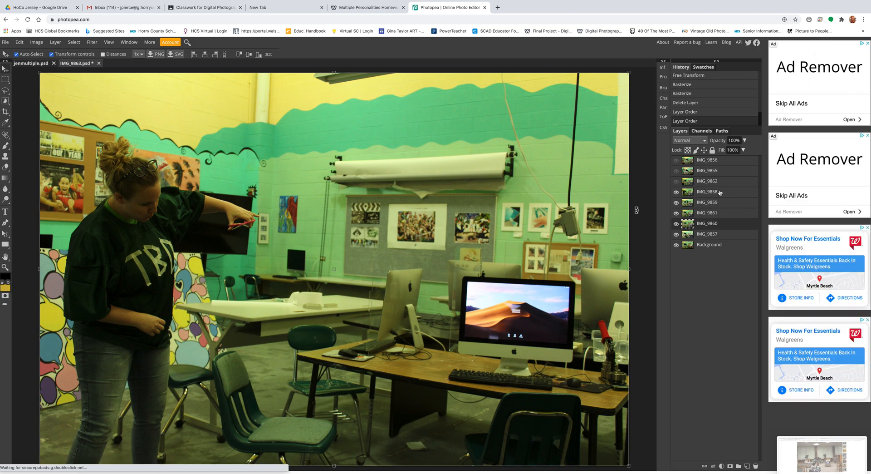
Hide every layer except IMG_9858 and rasterize that layer
{"action": "left_click", "coordinate": [687, 191]}
{"action": "left_click_drag", "start_coordinate": [675, 202], "coordinate": [677, 248]}
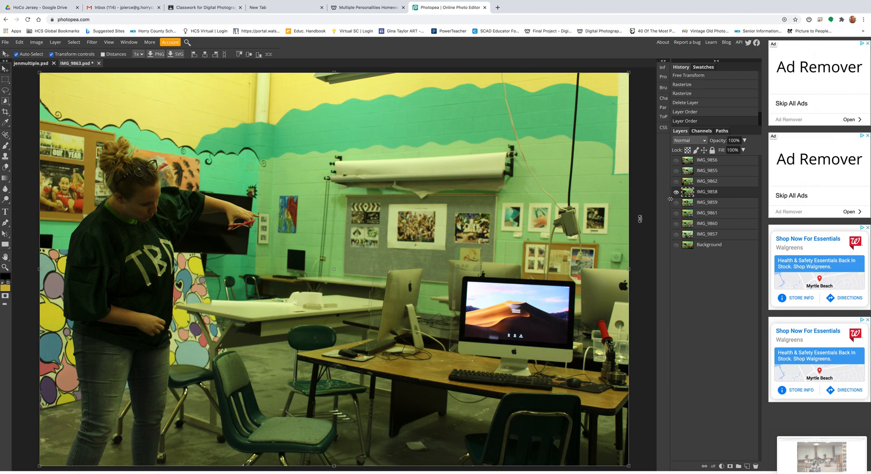
{"action": "right_click", "coordinate": [708, 193]}
{"action": "left_click", "coordinate": [728, 282]}
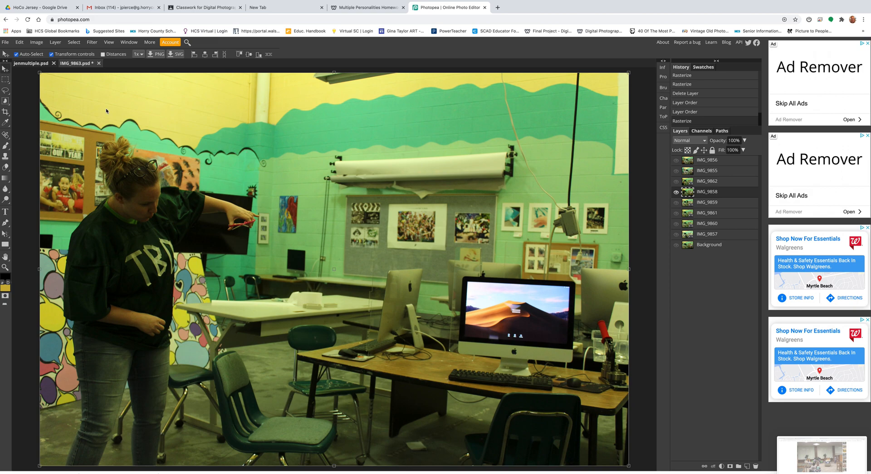
Clear the strip above the woman and the area beyond her pointing hand on IMG_9858 using rectangular selections
{"action": "left_click", "coordinate": [6, 82]}
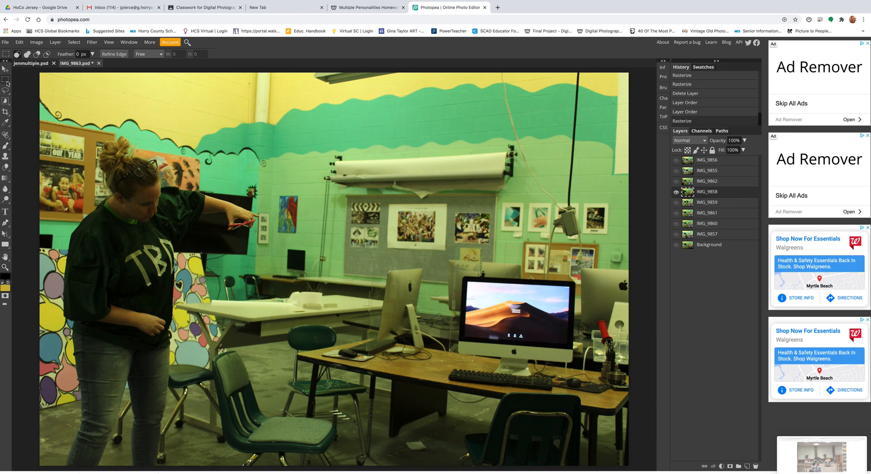
{"action": "left_click_drag", "start_coordinate": [36, 69], "coordinate": [666, 132]}
{"action": "key", "text": "Delete"}
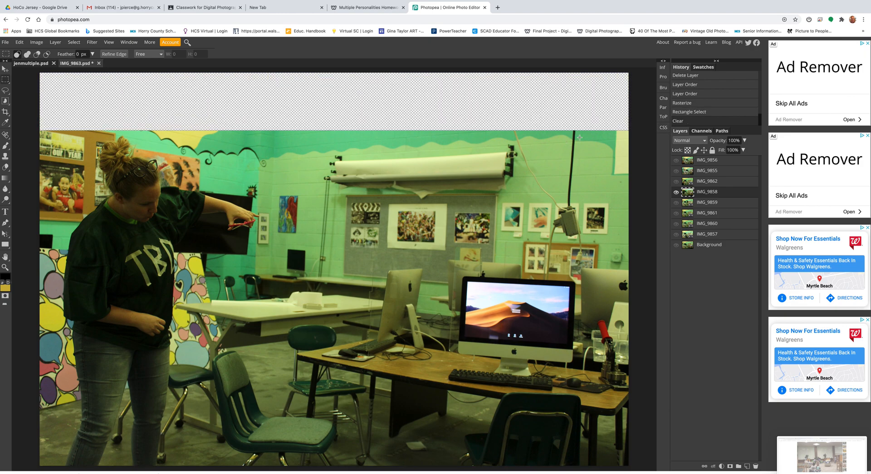
{"action": "left_click_drag", "start_coordinate": [646, 113], "coordinate": [270, 471]}
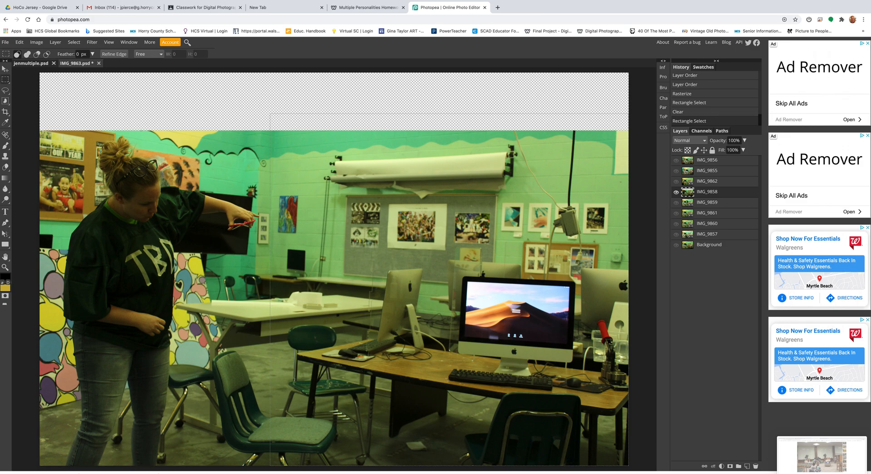
{"action": "key", "text": "Delete"}
Clear the block below the outstretched arm and the narrow strip behind her back, and remove the selection
{"action": "left_click_drag", "start_coordinate": [185, 249], "coordinate": [298, 470]}
{"action": "key", "text": "Delete"}
{"action": "left_click_drag", "start_coordinate": [40, 120], "coordinate": [58, 466]}
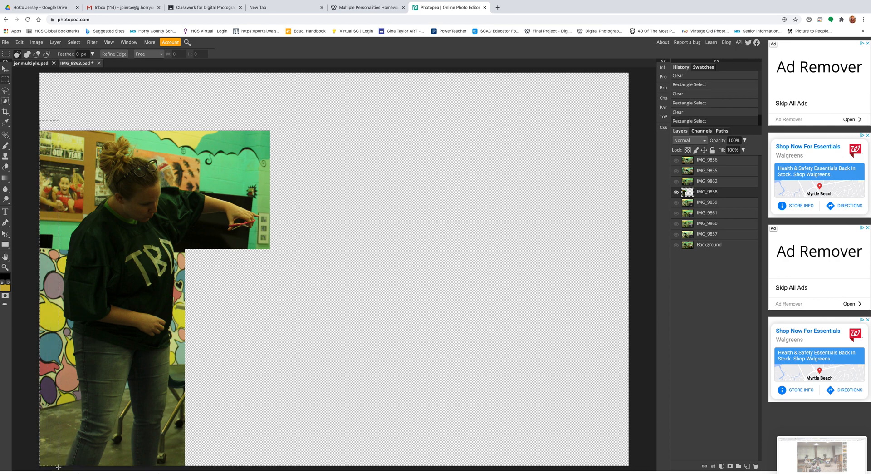
{"action": "key", "text": "Delete"}
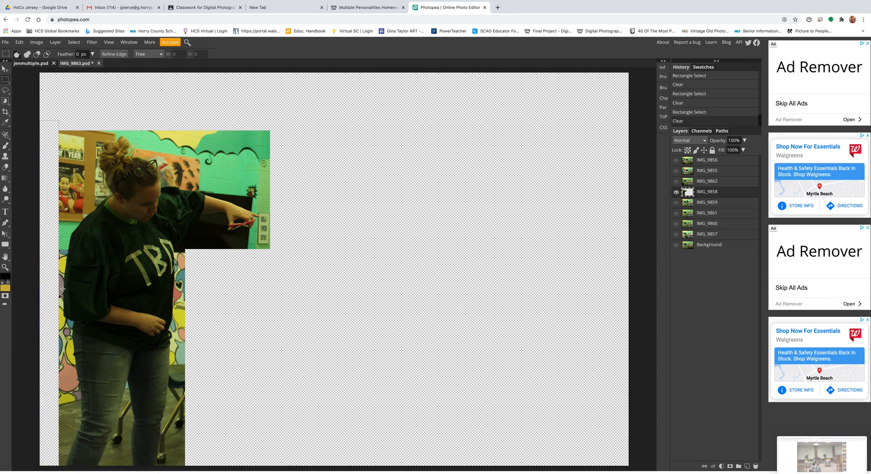
{"action": "left_click", "coordinate": [73, 42]}
{"action": "left_click", "coordinate": [83, 63]}
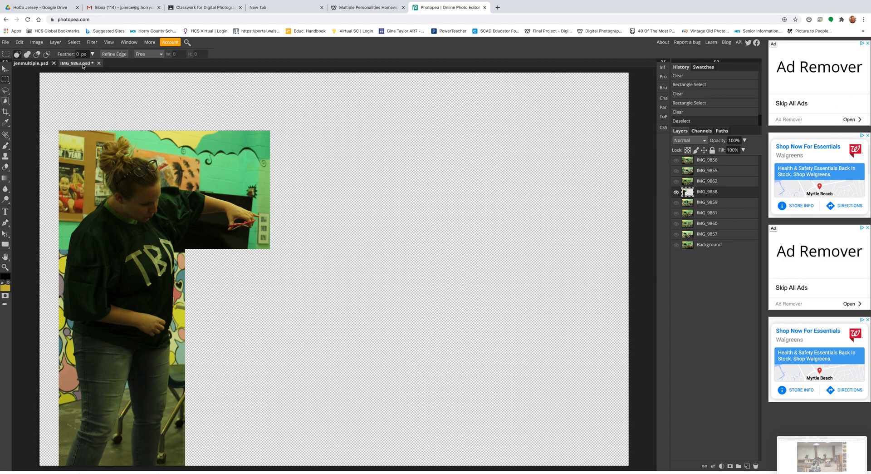
Erase the image corner behind the woman's head on IMG_9858 with the Eraser tool enlarged to 150 px
{"action": "left_click", "coordinate": [7, 168]}
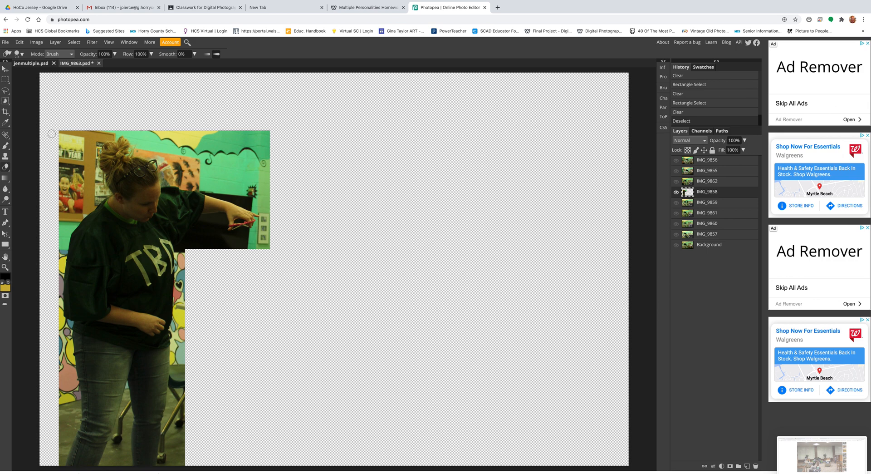
{"action": "key", "text": "bracketright"}
{"action": "key", "text": "bracketright"}
{"action": "key", "text": "bracketright"}
{"action": "left_click_drag", "start_coordinate": [64, 131], "coordinate": [55, 157]}
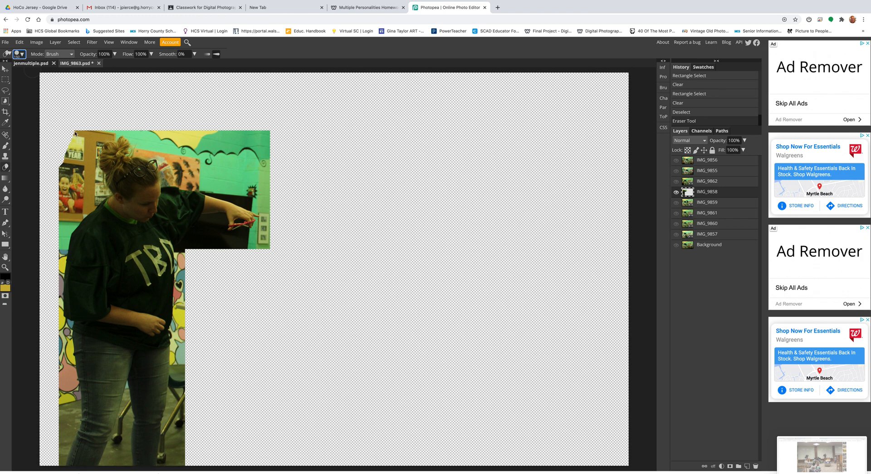
Lower the eraser's hardness to the minimum, enlarge the brush, and erase the background edge along the woman's back down to the image bottom
{"action": "left_click", "coordinate": [22, 54]}
{"action": "left_click", "coordinate": [19, 91]}
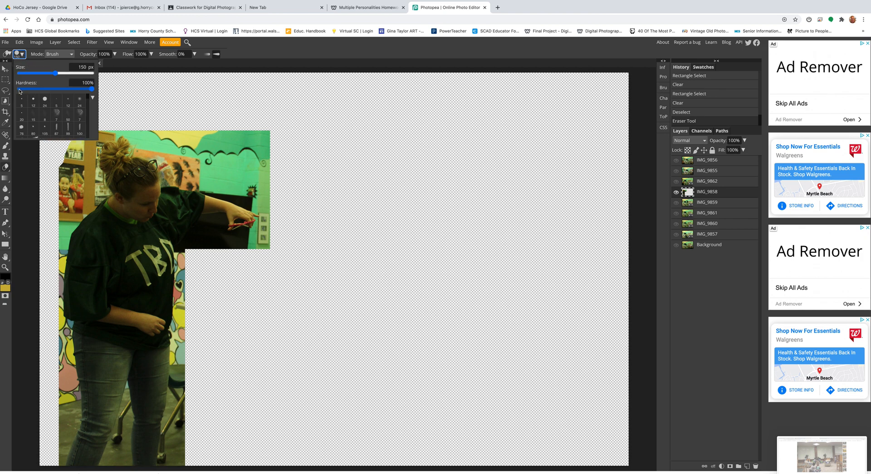
{"action": "left_click", "coordinate": [35, 167]}
{"action": "key", "text": "]"}
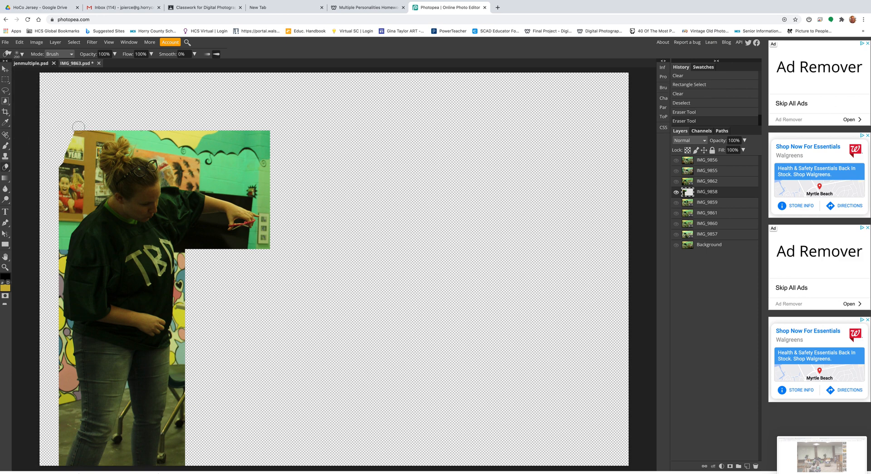
{"action": "mouse_move", "coordinate": [74, 129]}
{"action": "left_mouse_down"}
{"action": "mouse_move", "coordinate": [56, 173]}
{"action": "mouse_move", "coordinate": [52, 249]}
{"action": "mouse_move", "coordinate": [59, 469]}
{"action": "left_mouse_up"}
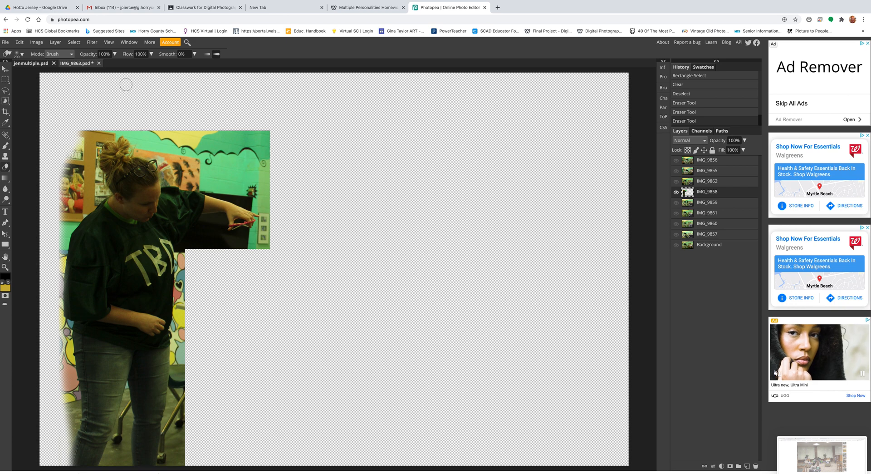
Erase the background above the woman's head and pointing arm and around the cut edge below the arm with soft strokes
{"action": "mouse_move", "coordinate": [103, 129]}
{"action": "left_mouse_down"}
{"action": "mouse_move", "coordinate": [149, 125]}
{"action": "mouse_move", "coordinate": [285, 144]}
{"action": "mouse_move", "coordinate": [300, 135]}
{"action": "mouse_move", "coordinate": [215, 129]}
{"action": "mouse_move", "coordinate": [280, 168]}
{"action": "mouse_move", "coordinate": [274, 153]}
{"action": "mouse_move", "coordinate": [264, 291]}
{"action": "mouse_move", "coordinate": [265, 243]}
{"action": "left_mouse_up"}
{"action": "left_click_drag", "start_coordinate": [270, 192], "coordinate": [179, 111]}
{"action": "mouse_move", "coordinate": [224, 145]}
{"action": "left_mouse_down"}
{"action": "mouse_move", "coordinate": [267, 191]}
{"action": "mouse_move", "coordinate": [253, 164]}
{"action": "left_mouse_up"}
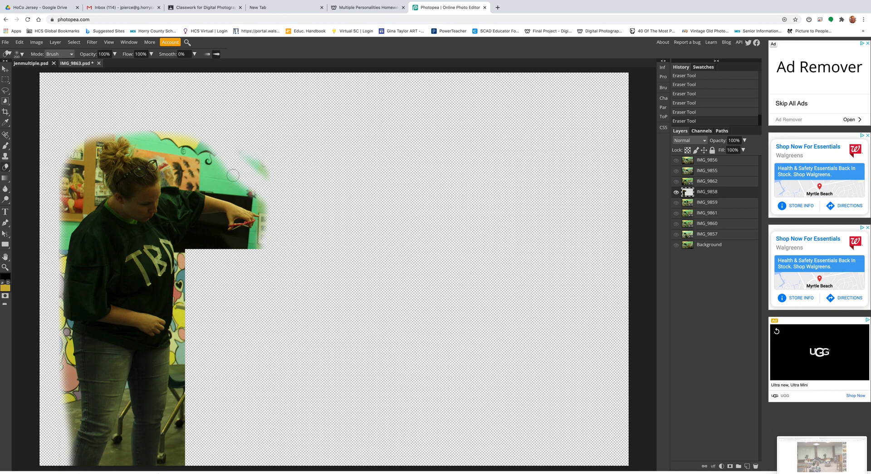
{"action": "mouse_move", "coordinate": [266, 248]}
{"action": "left_mouse_down"}
{"action": "mouse_move", "coordinate": [191, 252]}
{"action": "mouse_move", "coordinate": [178, 267]}
{"action": "mouse_move", "coordinate": [184, 285]}
{"action": "left_mouse_up"}
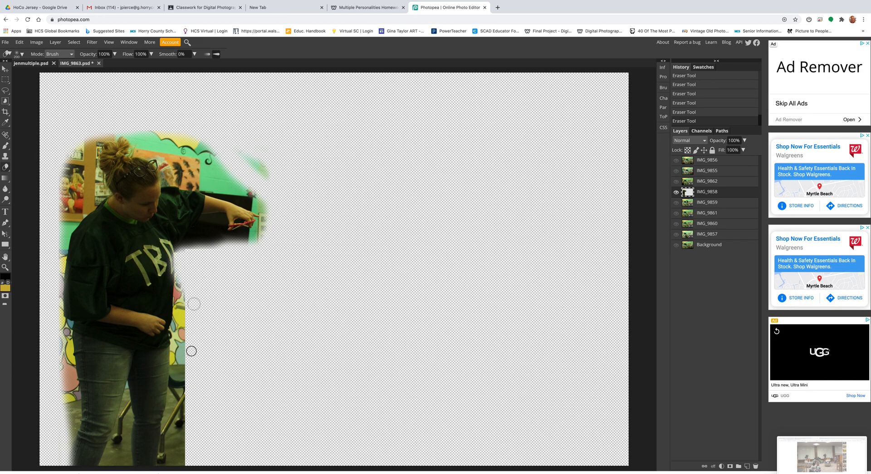
Switch to jenmultiple.psd and leave only IMG_9862, IMG_9858, IMG_9857 and Background visible
{"action": "left_click", "coordinate": [31, 64]}
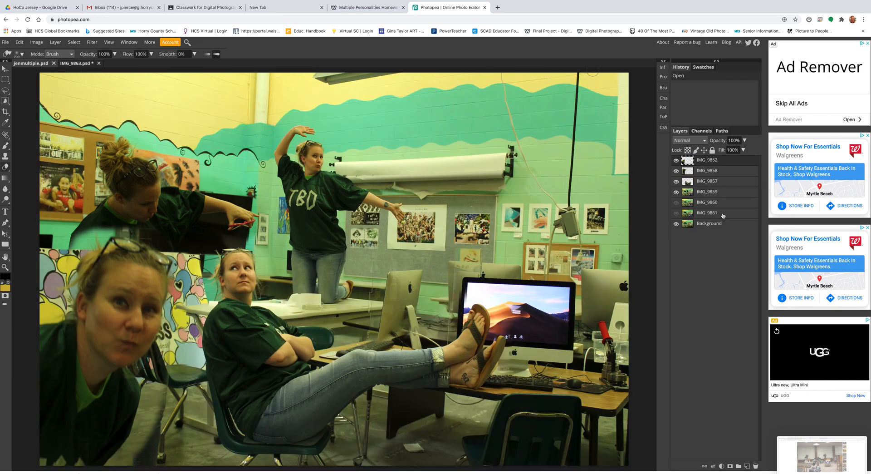
{"action": "left_click_drag", "start_coordinate": [676, 177], "coordinate": [675, 196]}
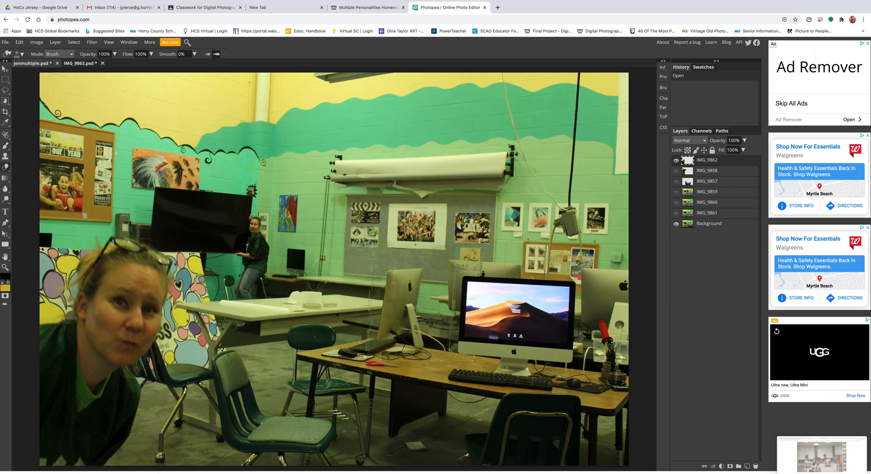
{"action": "left_click", "coordinate": [676, 172]}
{"action": "left_click", "coordinate": [675, 182]}
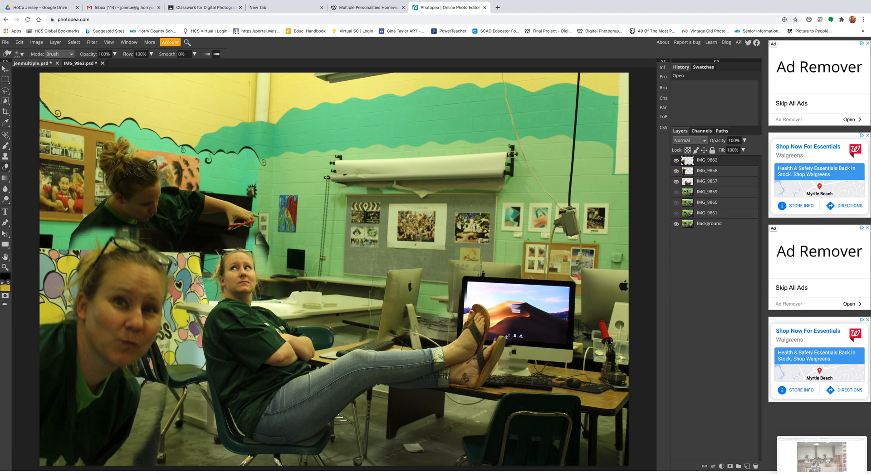
Erase leftover background around the close-up figure's head and shoulders on IMG_9862 with the soft eraser
{"action": "left_click_drag", "start_coordinate": [97, 222], "coordinate": [56, 252]}
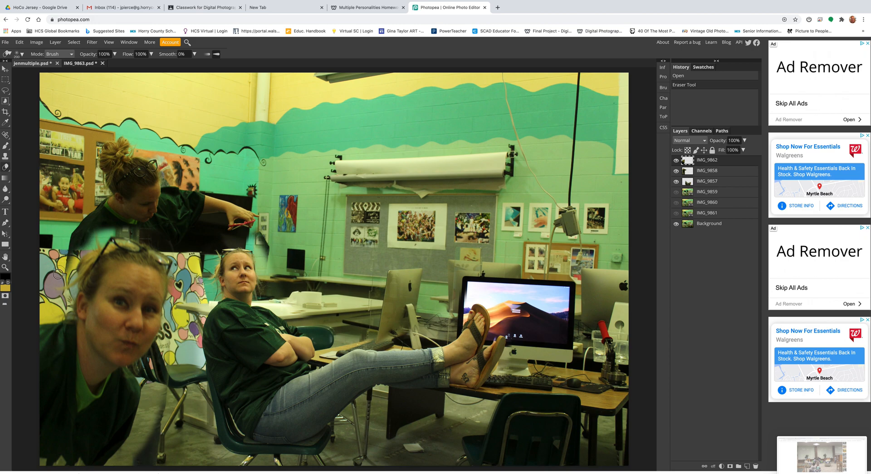
{"action": "mouse_move", "coordinate": [40, 285]}
{"action": "left_mouse_down"}
{"action": "mouse_move", "coordinate": [62, 309]}
{"action": "mouse_move", "coordinate": [45, 313]}
{"action": "left_mouse_up"}
{"action": "mouse_move", "coordinate": [180, 358]}
{"action": "left_mouse_down"}
{"action": "mouse_move", "coordinate": [159, 448]}
{"action": "mouse_move", "coordinate": [148, 458]}
{"action": "mouse_move", "coordinate": [159, 386]}
{"action": "mouse_move", "coordinate": [198, 284]}
{"action": "mouse_move", "coordinate": [174, 239]}
{"action": "mouse_move", "coordinate": [113, 223]}
{"action": "left_mouse_up"}
Hide layers IMG_9858, IMG_9857 and Background so that only IMG_9862 is shown
{"action": "left_click", "coordinate": [676, 170]}
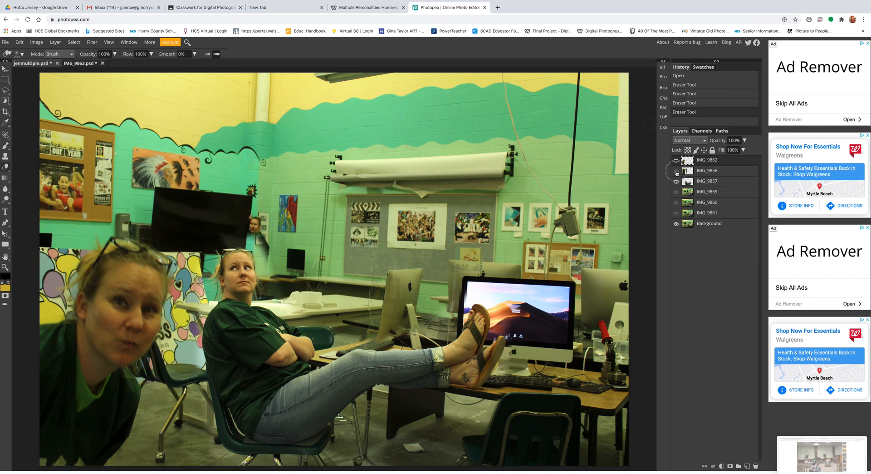
{"action": "left_click", "coordinate": [676, 181]}
{"action": "left_click", "coordinate": [675, 223]}
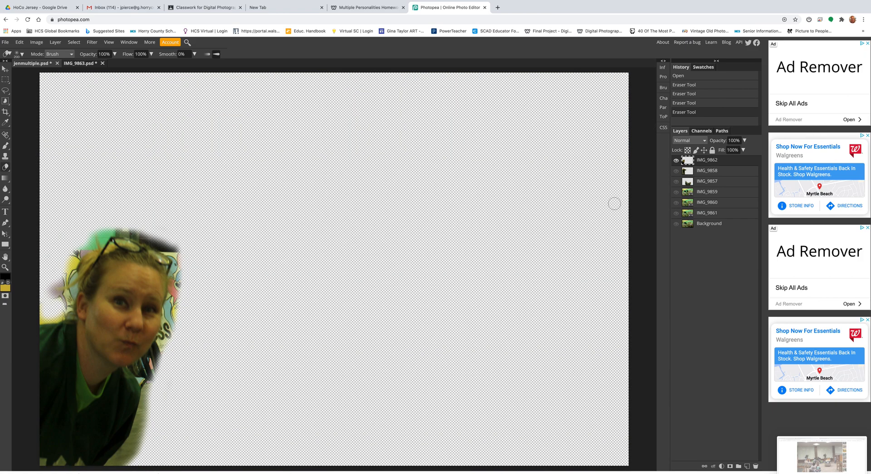
{"action": "left_click", "coordinate": [5, 266]}
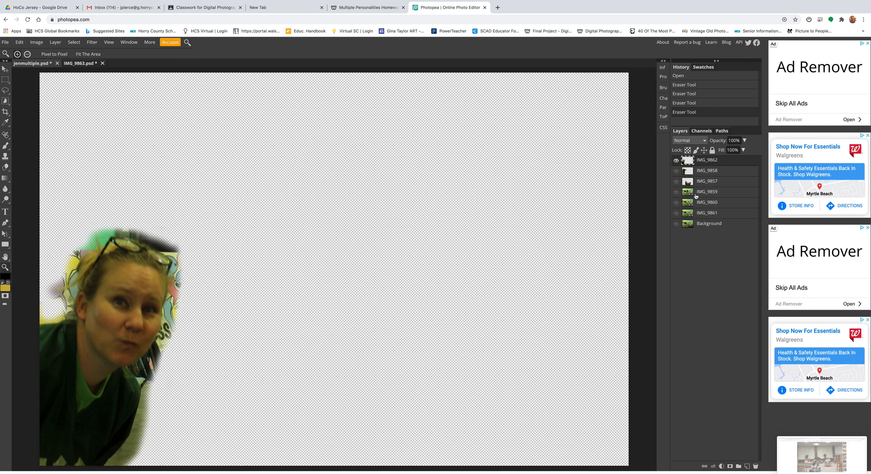
{"action": "left_click", "coordinate": [677, 171]}
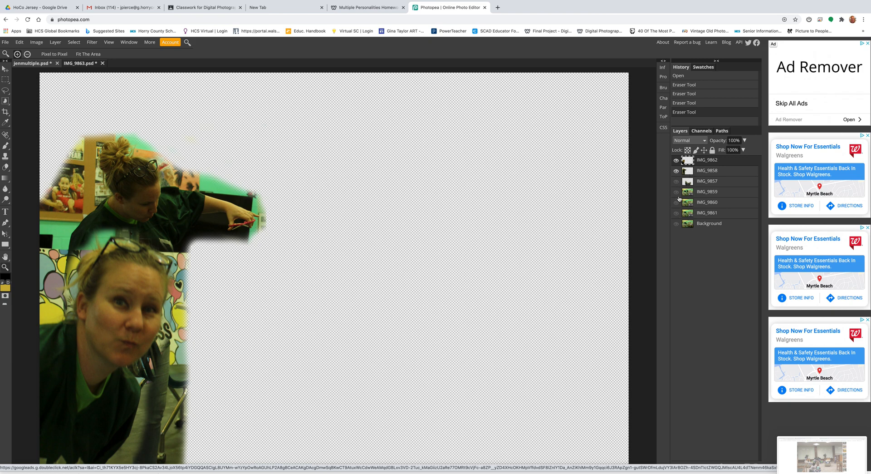
{"action": "left_click", "coordinate": [675, 172]}
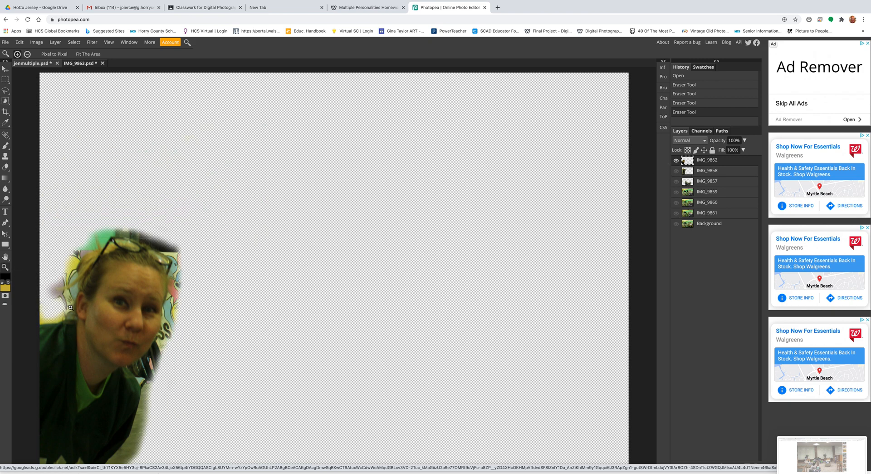
Try to trace the lower shirt edge on IMG_9862 with the Pen tool in Shape mode, and undo the anchor points
{"action": "scroll", "coordinate": [123, 454], "scroll_direction": "up", "scroll_amount": 5}
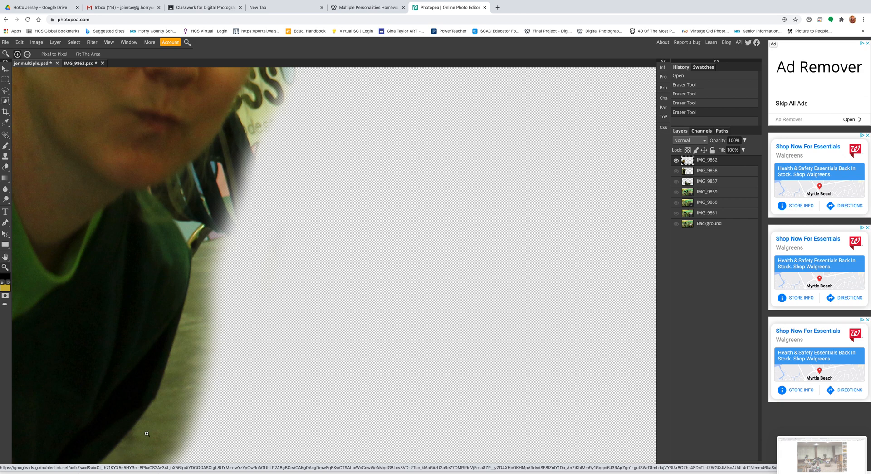
{"action": "left_click", "coordinate": [5, 223]}
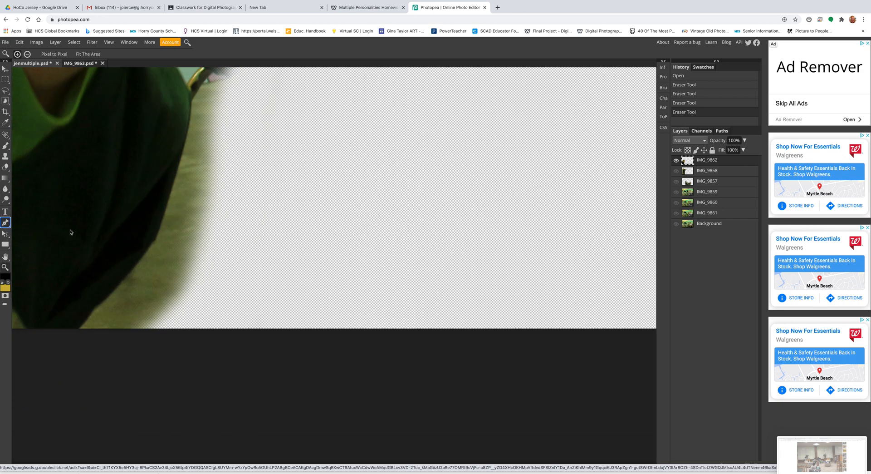
{"action": "scroll", "coordinate": [102, 237], "scroll_direction": "up", "scroll_amount": 3}
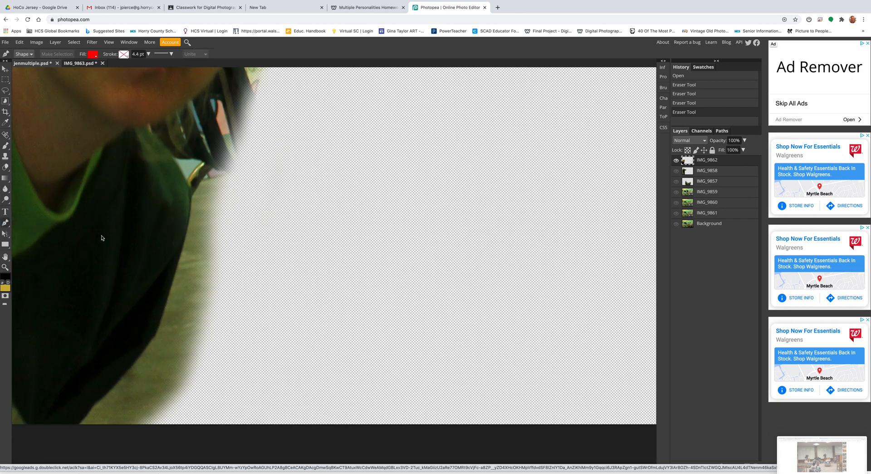
{"action": "left_click", "coordinate": [79, 424]}
{"action": "left_click", "coordinate": [86, 416]}
{"action": "left_click", "coordinate": [94, 405]}
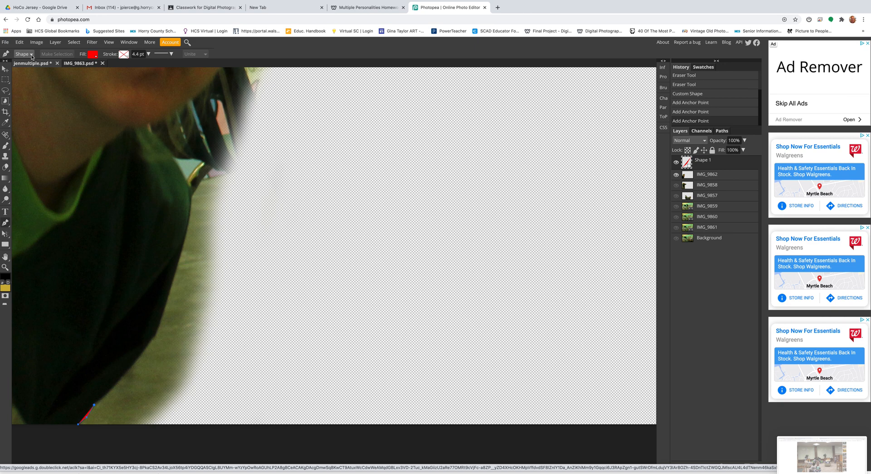
{"action": "key", "text": "ctrl+z"}
{"action": "key", "text": "ctrl+z"}
{"action": "key", "text": "ctrl+z"}
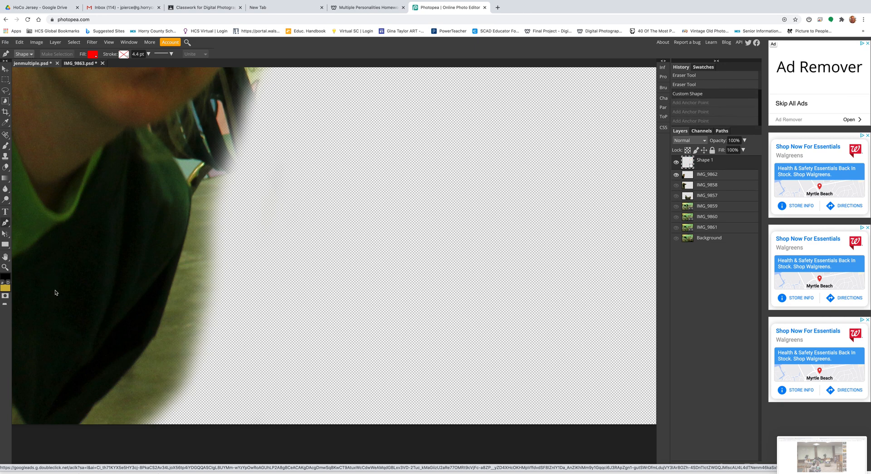
Switch the Pen tool from Shape to Path mode and set its fill to none
{"action": "left_click", "coordinate": [25, 54]}
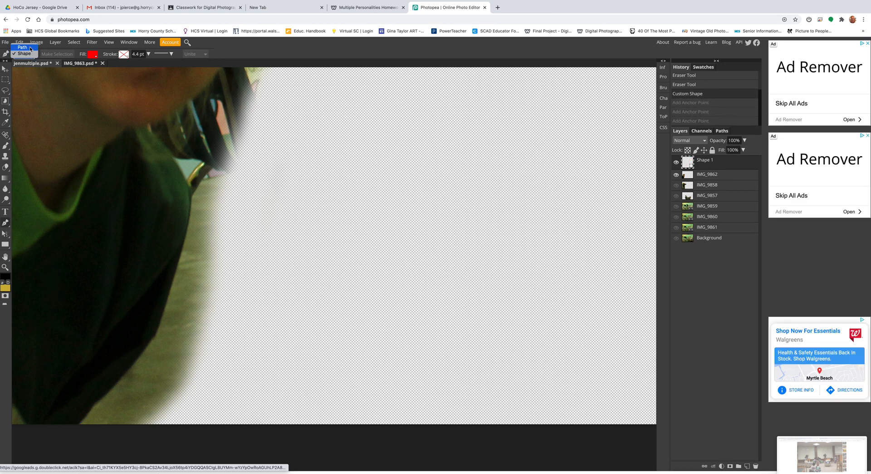
{"action": "left_click", "coordinate": [31, 49]}
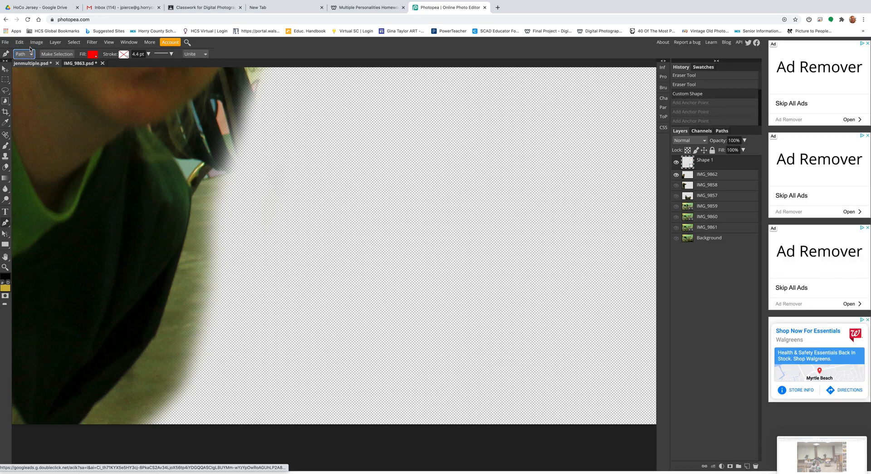
{"action": "left_click", "coordinate": [93, 54]}
{"action": "left_click", "coordinate": [113, 67]}
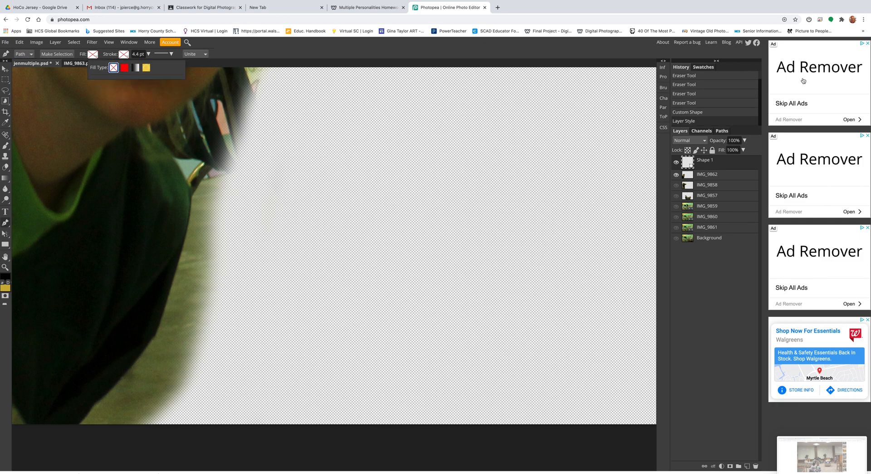
{"action": "left_click", "coordinate": [724, 131]}
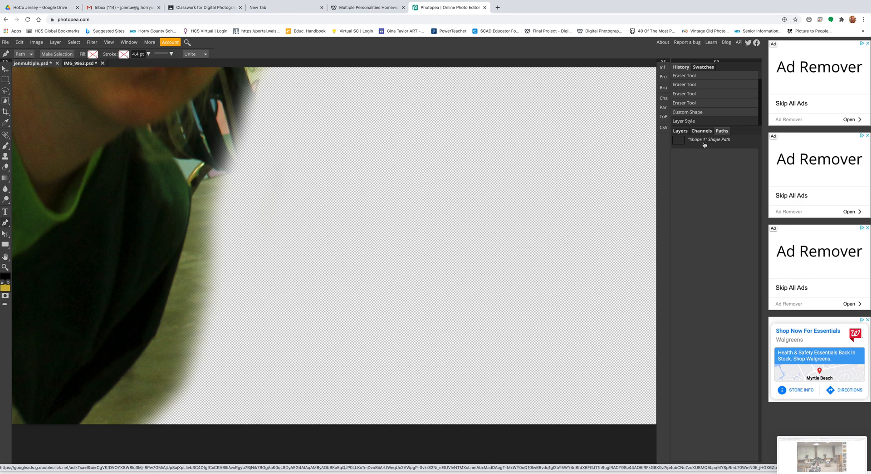
{"action": "mouse_move", "coordinate": [748, 146]}
{"action": "left_mouse_down"}
{"action": "mouse_move", "coordinate": [750, 440]}
{"action": "mouse_move", "coordinate": [741, 160]}
{"action": "left_mouse_up"}
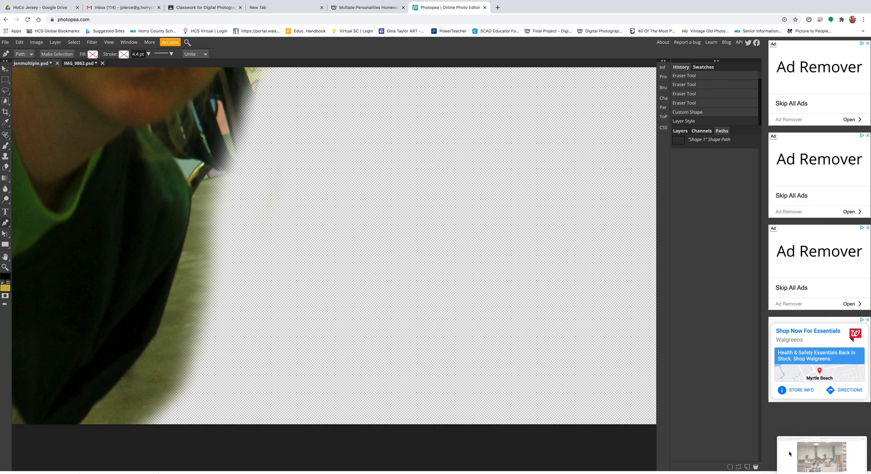
{"action": "left_click", "coordinate": [780, 458]}
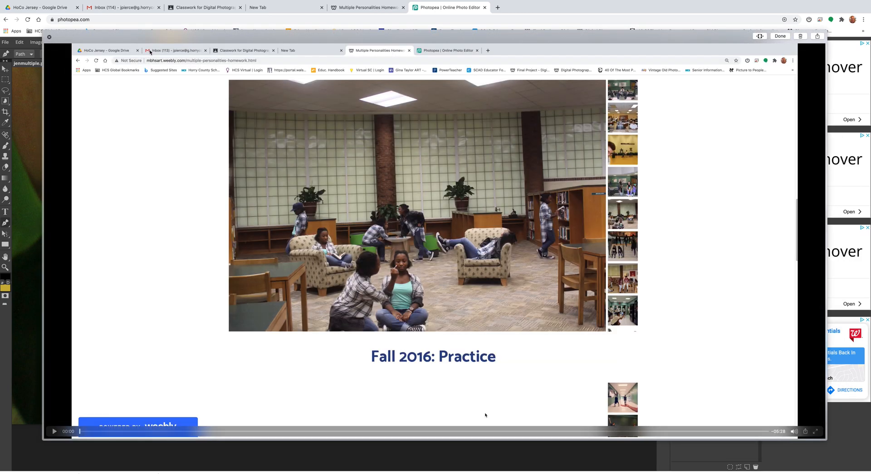
{"action": "left_click", "coordinate": [49, 37]}
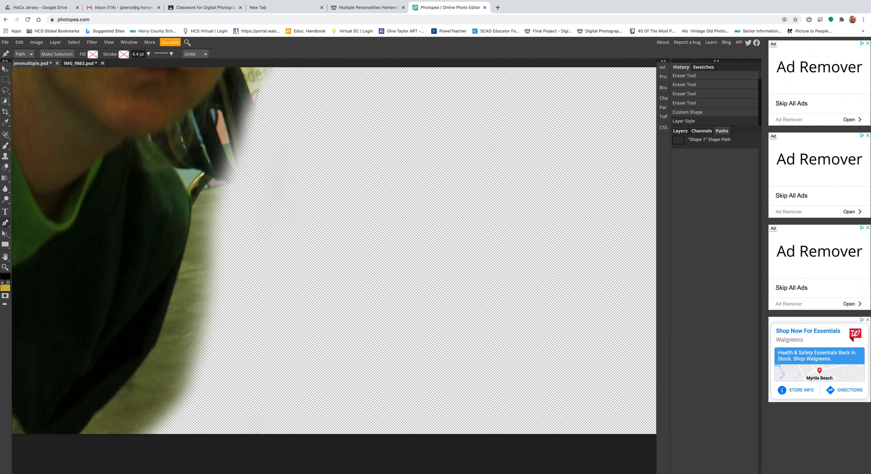
{"action": "left_click_drag", "start_coordinate": [737, 146], "coordinate": [758, 472]}
{"action": "right_click", "coordinate": [721, 142]}
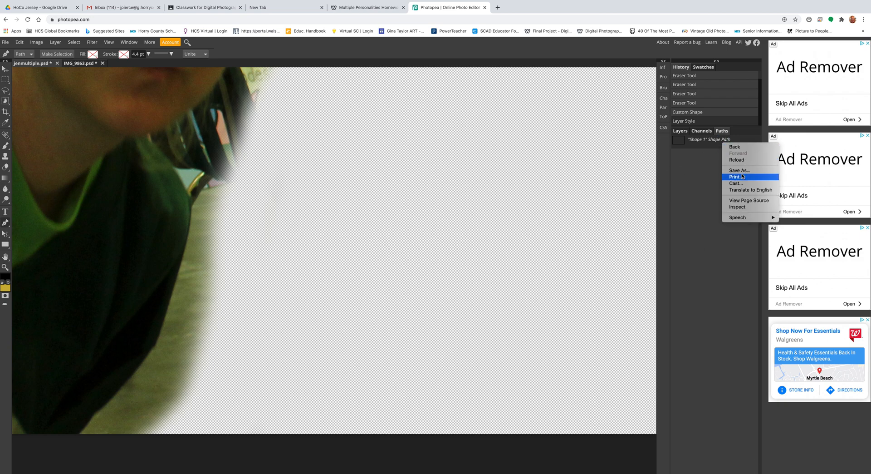
{"action": "left_click", "coordinate": [714, 144]}
{"action": "left_click_drag", "start_coordinate": [726, 142], "coordinate": [739, 473]}
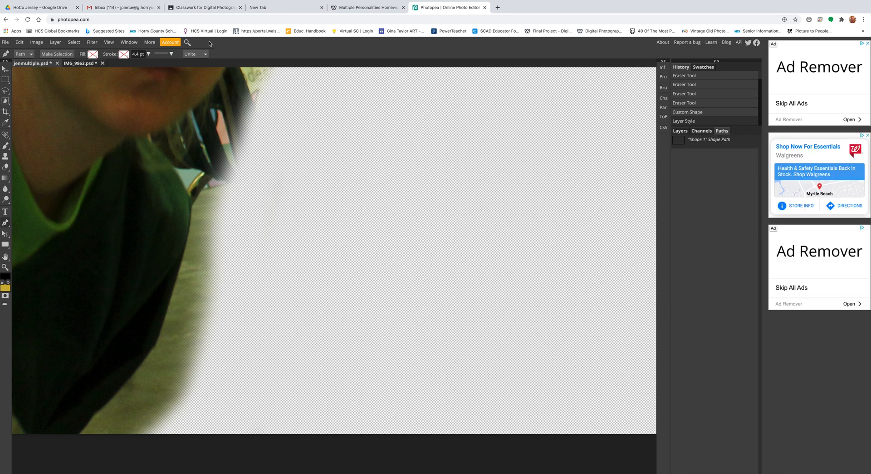
{"action": "mouse_move", "coordinate": [4, 1]}
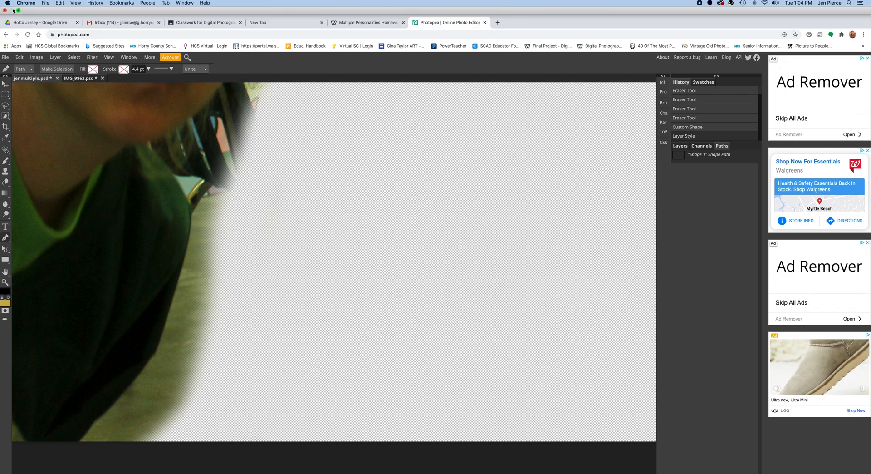
{"action": "left_click", "coordinate": [19, 13]}
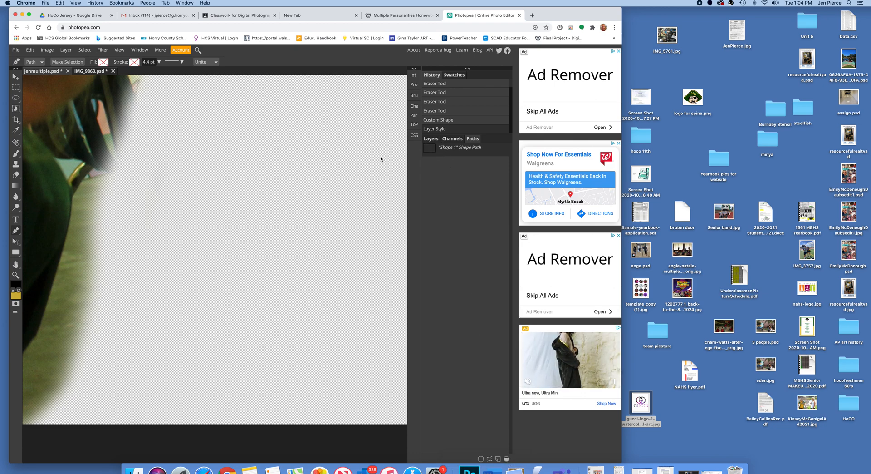
{"action": "left_click", "coordinate": [429, 138]}
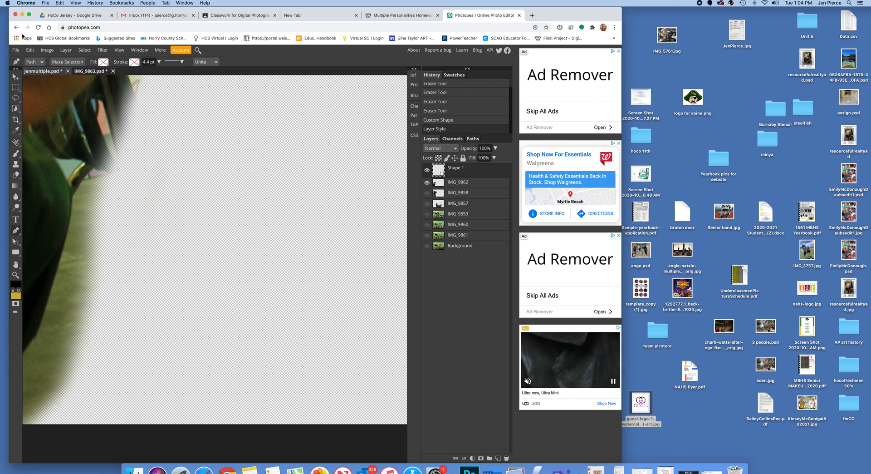
{"action": "left_click", "coordinate": [29, 15]}
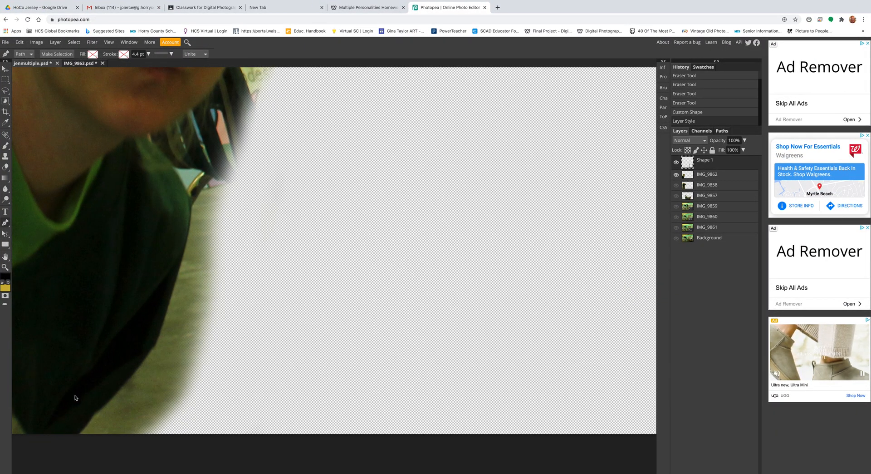
Start a Pen path at the image's lower border and trace the lower right edge of the close-up figure's shirt
{"action": "left_click", "coordinate": [78, 434]}
{"action": "left_click", "coordinate": [88, 425]}
{"action": "left_click", "coordinate": [94, 414]}
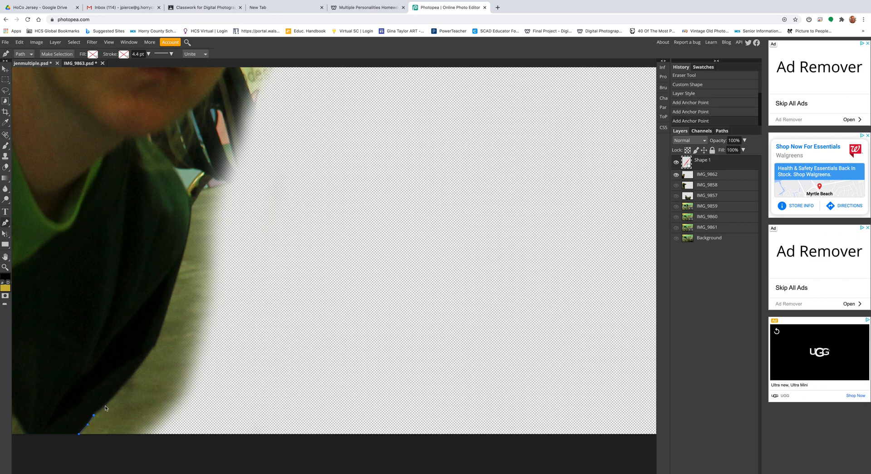
{"action": "left_click", "coordinate": [105, 405]}
{"action": "left_click", "coordinate": [125, 382]}
{"action": "left_click", "coordinate": [145, 359]}
{"action": "left_click", "coordinate": [154, 347]}
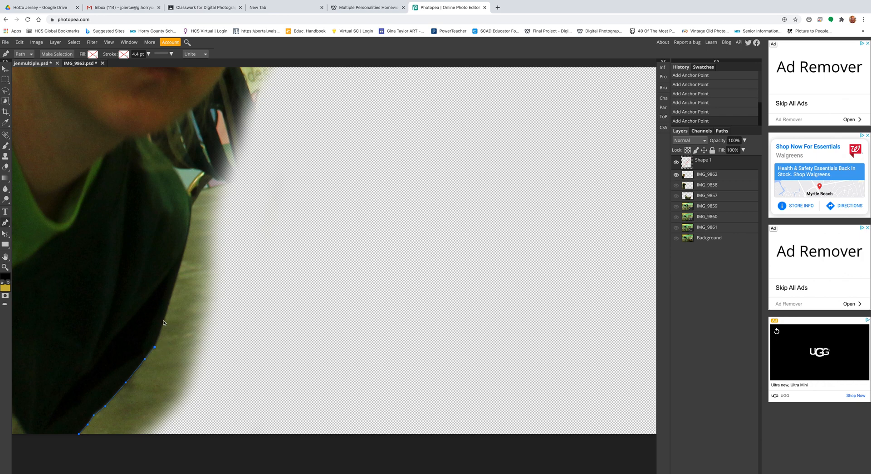
Continue the path up the shirt's right side and around the outer curve of the shoulder
{"action": "left_click", "coordinate": [164, 322]}
{"action": "left_click", "coordinate": [177, 276]}
{"action": "left_click", "coordinate": [189, 240]}
{"action": "left_click", "coordinate": [190, 226]}
{"action": "left_click", "coordinate": [191, 212]}
{"action": "left_click", "coordinate": [192, 201]}
{"action": "left_click", "coordinate": [187, 190]}
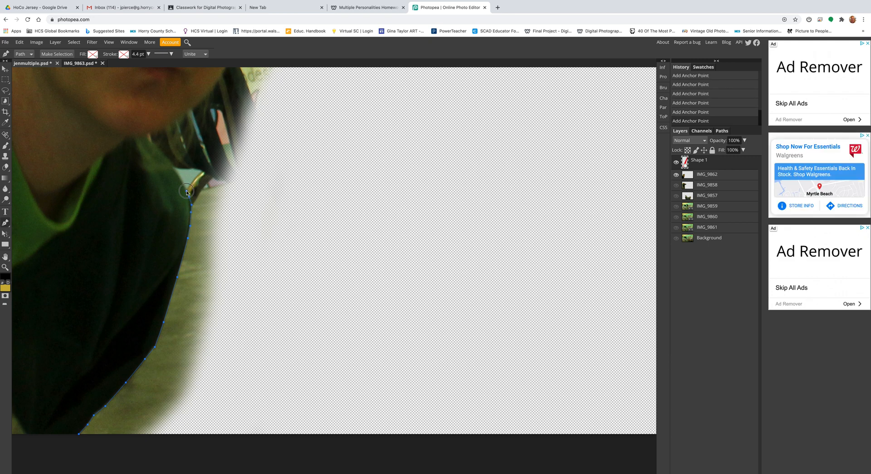
{"action": "left_click", "coordinate": [180, 175]}
Extend the path along the top of the shoulder to where it meets the neck below the jaw
{"action": "scroll", "coordinate": [201, 207], "scroll_direction": "up", "scroll_amount": 2}
{"action": "scroll", "coordinate": [201, 207], "scroll_direction": "up", "scroll_amount": 7}
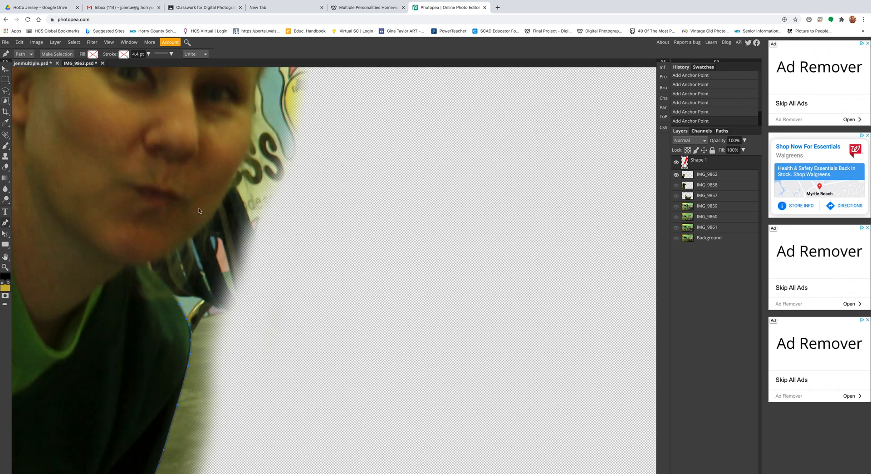
{"action": "left_click", "coordinate": [172, 291]}
{"action": "left_click", "coordinate": [161, 280]}
{"action": "left_click", "coordinate": [148, 268]}
{"action": "left_click", "coordinate": [143, 263]}
Trace the path along the figure's jawline from the neck toward the cheek
{"action": "left_click", "coordinate": [155, 260]}
{"action": "left_click", "coordinate": [169, 251]}
{"action": "left_click", "coordinate": [190, 237]}
{"action": "left_click", "coordinate": [205, 225]}
{"action": "left_click", "coordinate": [213, 211]}
Carry the path up the right side of the face, from the cheek to the temple
{"action": "scroll", "coordinate": [253, 287], "scroll_direction": "up", "scroll_amount": 3}
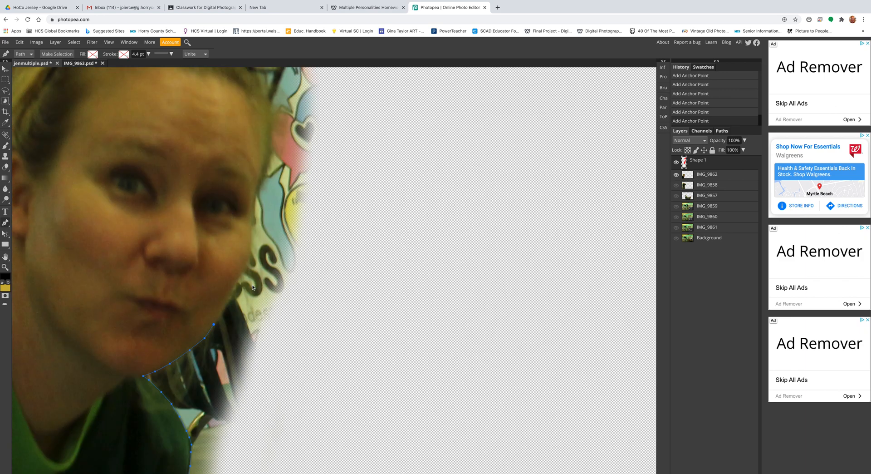
{"action": "left_click", "coordinate": [225, 304]}
{"action": "left_click", "coordinate": [248, 257]}
{"action": "left_click", "coordinate": [251, 239]}
{"action": "left_click", "coordinate": [266, 179]}
Trace the path from the temple around the sunglasses and across their upper rim on the figure's head
{"action": "scroll", "coordinate": [264, 273], "scroll_direction": "up", "scroll_amount": 3}
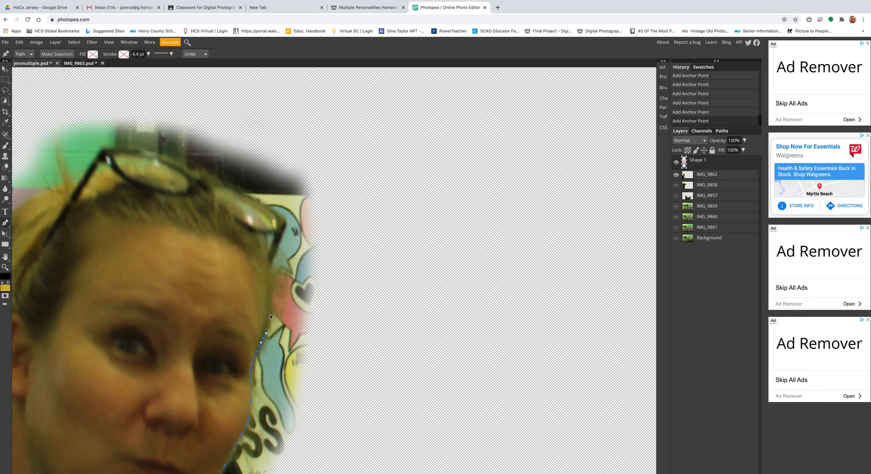
{"action": "left_click", "coordinate": [271, 266]}
{"action": "left_click", "coordinate": [286, 221]}
{"action": "left_click", "coordinate": [199, 172]}
{"action": "left_click", "coordinate": [179, 167]}
{"action": "left_click", "coordinate": [157, 155]}
{"action": "left_click", "coordinate": [140, 150]}
{"action": "left_click", "coordinate": [102, 149]}
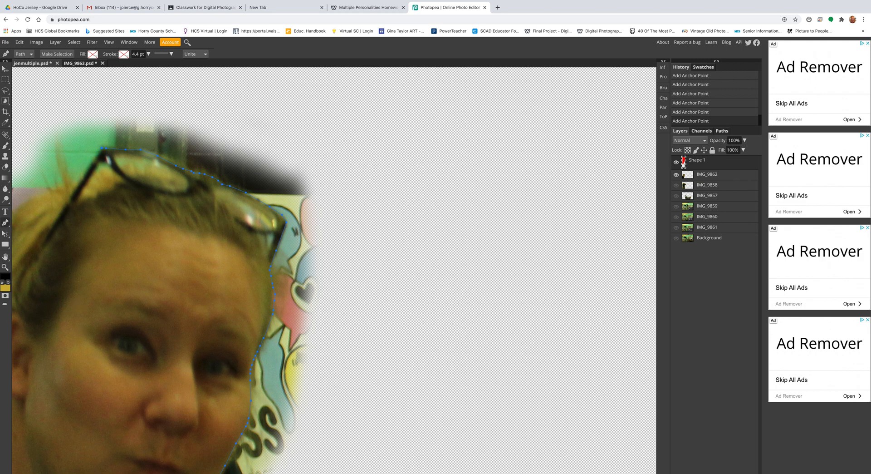
Continue the Pen path from the sunglasses' hinge along the crown of the hair to the back of the head
{"action": "left_click", "coordinate": [5, 256]}
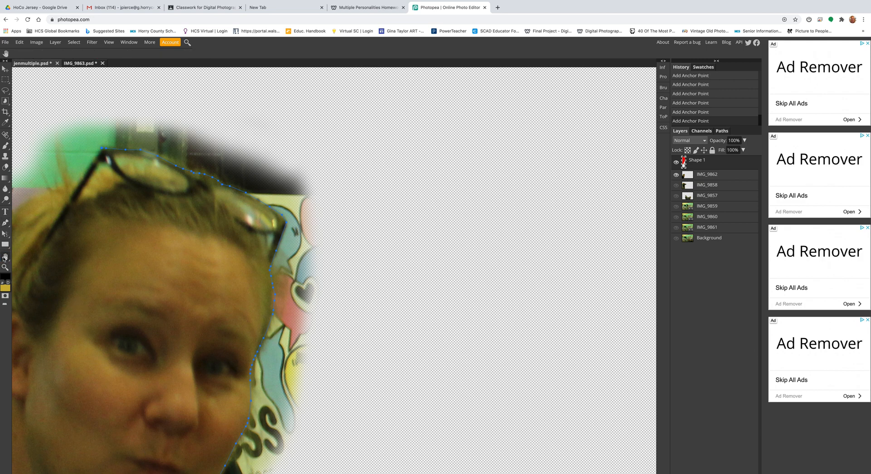
{"action": "left_click_drag", "start_coordinate": [49, 284], "coordinate": [255, 243]}
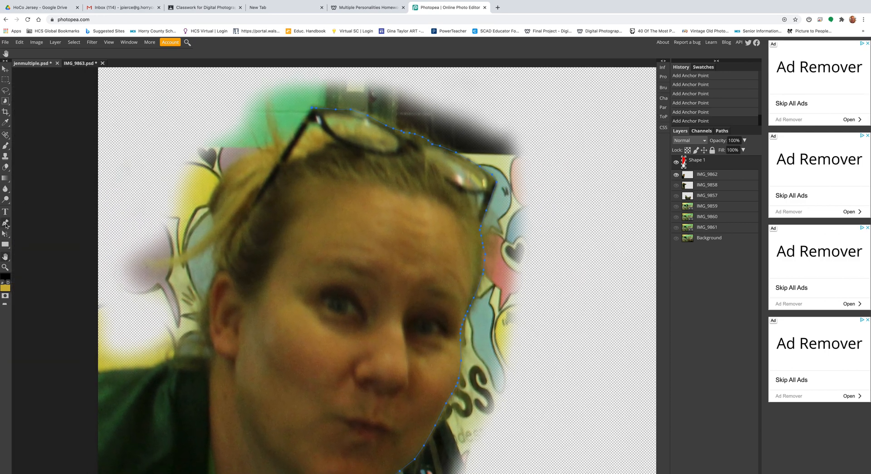
{"action": "left_click", "coordinate": [6, 223]}
{"action": "left_click", "coordinate": [306, 118]}
{"action": "left_click", "coordinate": [287, 145]}
{"action": "left_click", "coordinate": [278, 146]}
{"action": "left_click", "coordinate": [273, 148]}
{"action": "left_click", "coordinate": [265, 151]}
{"action": "left_click", "coordinate": [255, 152]}
{"action": "left_click", "coordinate": [248, 153]}
{"action": "left_click", "coordinate": [237, 158]}
{"action": "left_click", "coordinate": [234, 162]}
Trace the path down the back of the hair toward the ear, cutting off the loose strands
{"action": "left_click_drag", "start_coordinate": [223, 180], "coordinate": [221, 185]}
{"action": "left_click", "coordinate": [220, 189]}
{"action": "left_click", "coordinate": [216, 193]}
{"action": "left_click", "coordinate": [214, 198]}
{"action": "left_click", "coordinate": [213, 203]}
{"action": "left_click_drag", "start_coordinate": [214, 222], "coordinate": [213, 225]}
{"action": "left_click", "coordinate": [213, 237]}
{"action": "left_click", "coordinate": [213, 245]}
{"action": "left_click", "coordinate": [213, 254]}
{"action": "left_click", "coordinate": [212, 262]}
{"action": "left_click", "coordinate": [214, 267]}
Trace the path down the hair behind the ear to where it meets the shirt
{"action": "left_click", "coordinate": [215, 271]}
{"action": "left_click", "coordinate": [213, 277]}
{"action": "left_click", "coordinate": [208, 292]}
{"action": "left_click", "coordinate": [204, 298]}
{"action": "left_click", "coordinate": [200, 309]}
{"action": "left_click_drag", "start_coordinate": [199, 320], "coordinate": [199, 325]}
{"action": "left_click", "coordinate": [199, 330]}
{"action": "left_click", "coordinate": [200, 339]}
{"action": "left_click", "coordinate": [203, 347]}
{"action": "left_click", "coordinate": [208, 355]}
Extend the path along the left shoulder to just past the image's left border
{"action": "left_click", "coordinate": [204, 358]}
{"action": "left_click", "coordinate": [197, 357]}
{"action": "left_click", "coordinate": [186, 356]}
{"action": "left_click", "coordinate": [168, 357]}
{"action": "left_click", "coordinate": [158, 362]}
{"action": "left_click", "coordinate": [150, 368]}
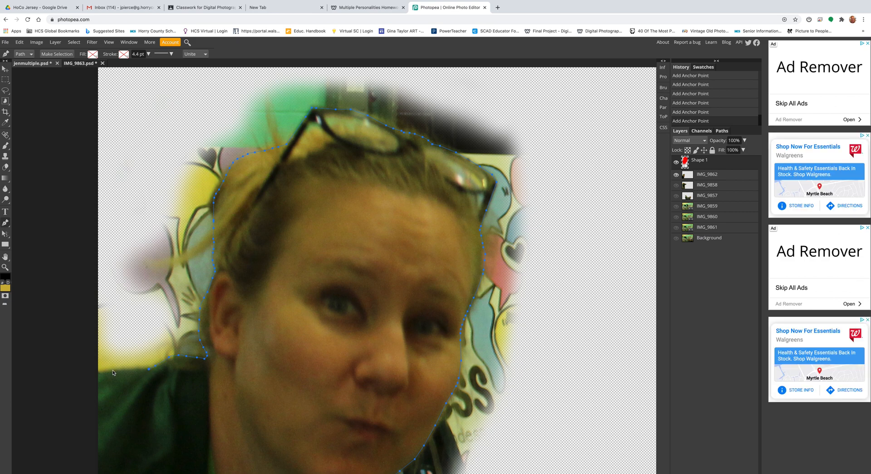
{"action": "left_click", "coordinate": [113, 371]}
{"action": "left_click", "coordinate": [94, 372]}
Loop the path widely around the outside of the figure and close it at its starting point on the lower border
{"action": "left_click", "coordinate": [75, 200]}
{"action": "left_click", "coordinate": [167, 106]}
{"action": "key", "text": "ctrl+minus"}
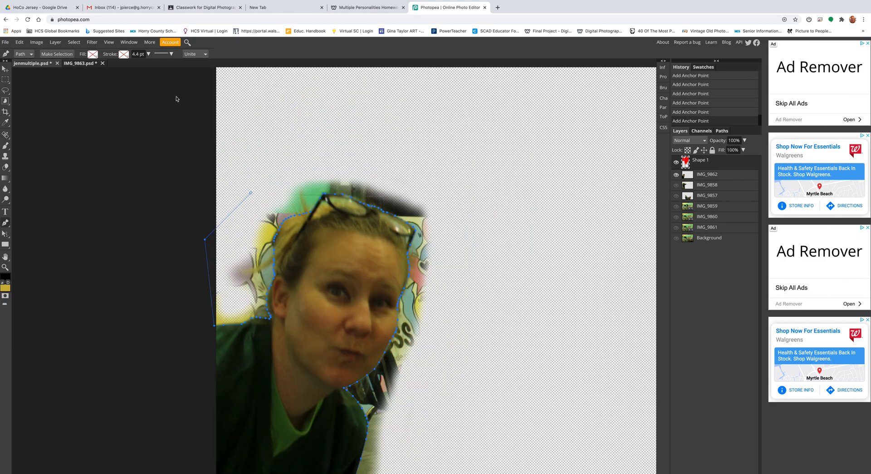
{"action": "scroll", "coordinate": [254, 136], "scroll_direction": "down", "scroll_amount": 3}
{"action": "left_click", "coordinate": [286, 92]}
{"action": "left_click", "coordinate": [412, 85]}
{"action": "left_click", "coordinate": [487, 170]}
{"action": "left_click", "coordinate": [450, 343]}
{"action": "scroll", "coordinate": [449, 343], "scroll_direction": "down", "scroll_amount": 5}
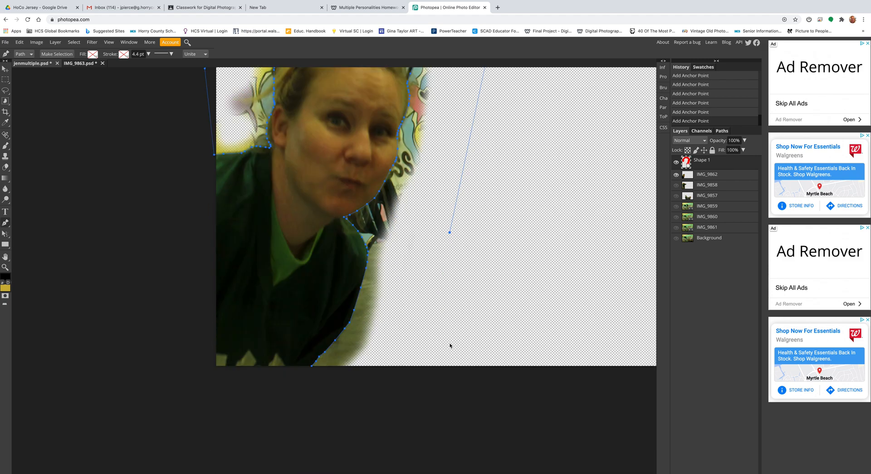
{"action": "left_click", "coordinate": [408, 414]}
{"action": "left_click", "coordinate": [311, 417]}
{"action": "left_click", "coordinate": [312, 365]}
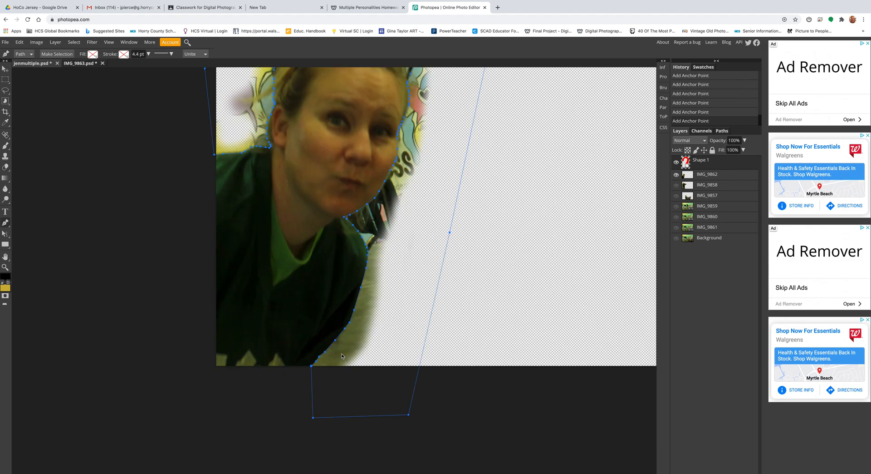
Convert the closed path on the Shape 1 layer into a selection
{"action": "scroll", "coordinate": [365, 353], "scroll_direction": "up", "scroll_amount": 3}
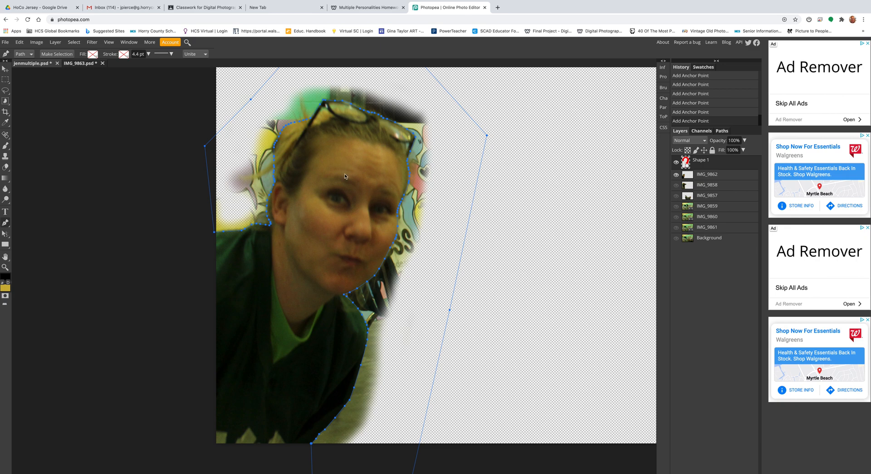
{"action": "left_click", "coordinate": [723, 131]}
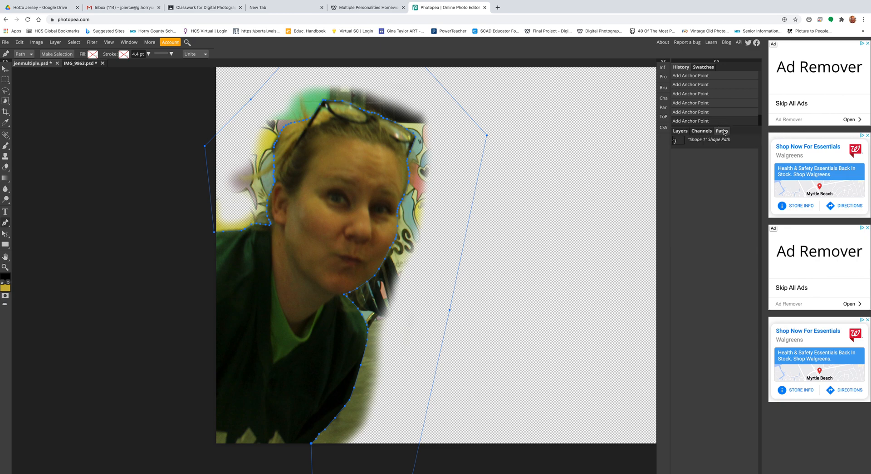
{"action": "left_click", "coordinate": [680, 130]}
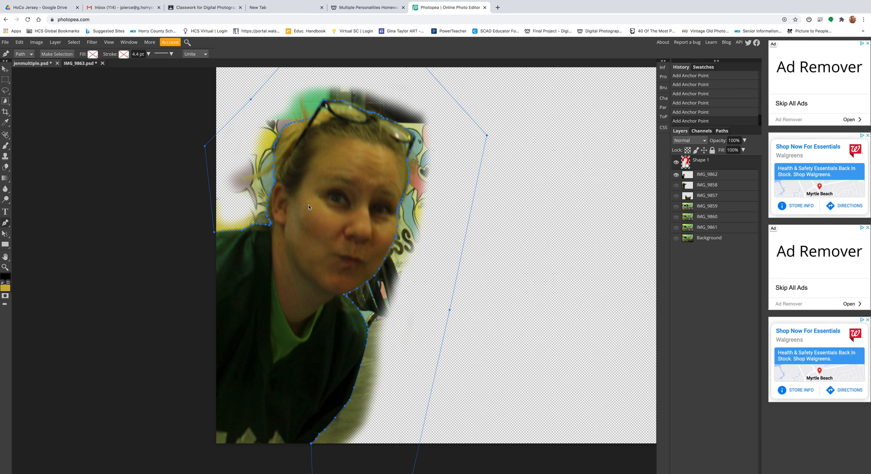
{"action": "left_click", "coordinate": [718, 179]}
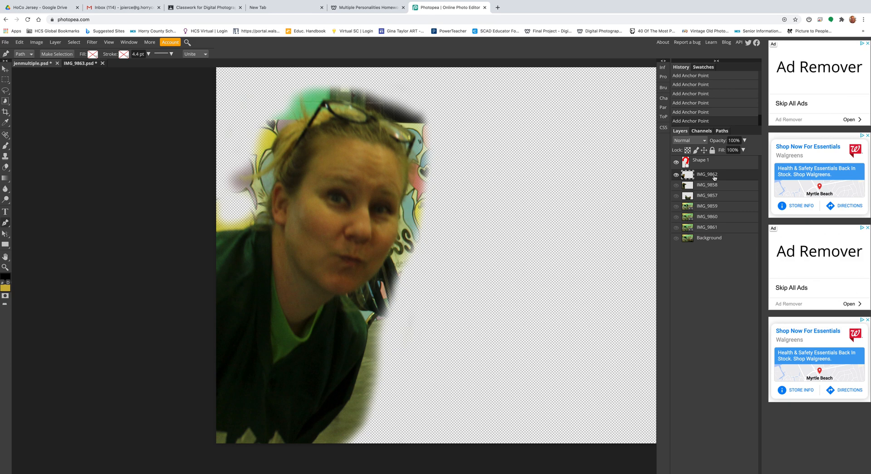
{"action": "left_click", "coordinate": [711, 166]}
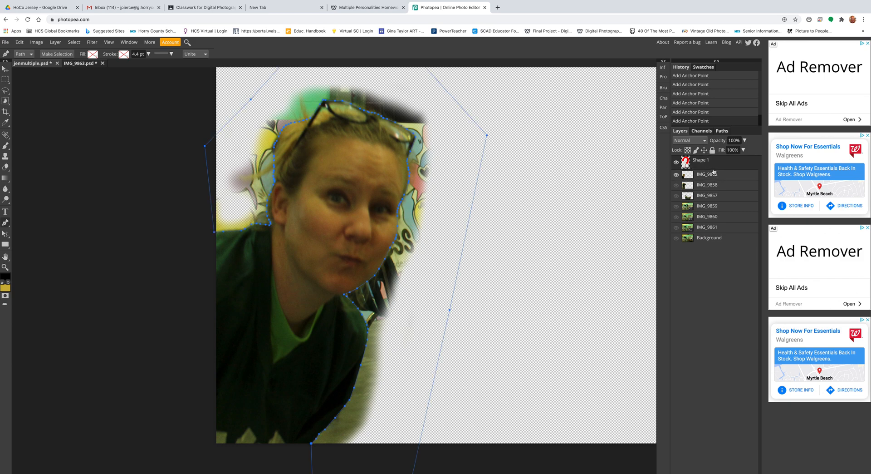
{"action": "left_click", "coordinate": [55, 57]}
{"action": "left_click", "coordinate": [85, 131]}
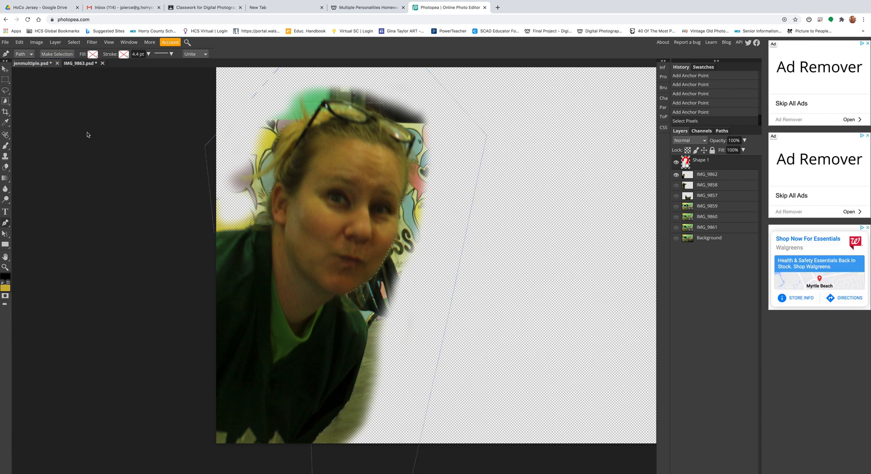
Make IMG_9862 the active layer and feather the selection
{"action": "left_click", "coordinate": [711, 176]}
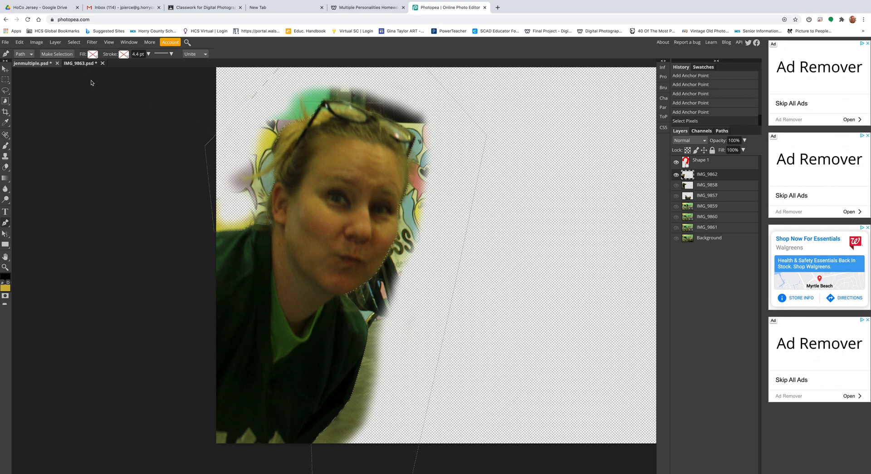
{"action": "left_click", "coordinate": [74, 42]}
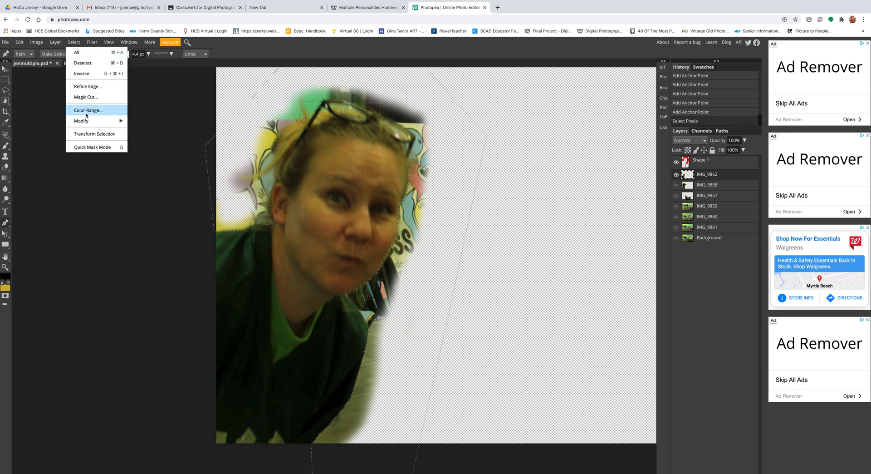
{"action": "mouse_move", "coordinate": [113, 120]}
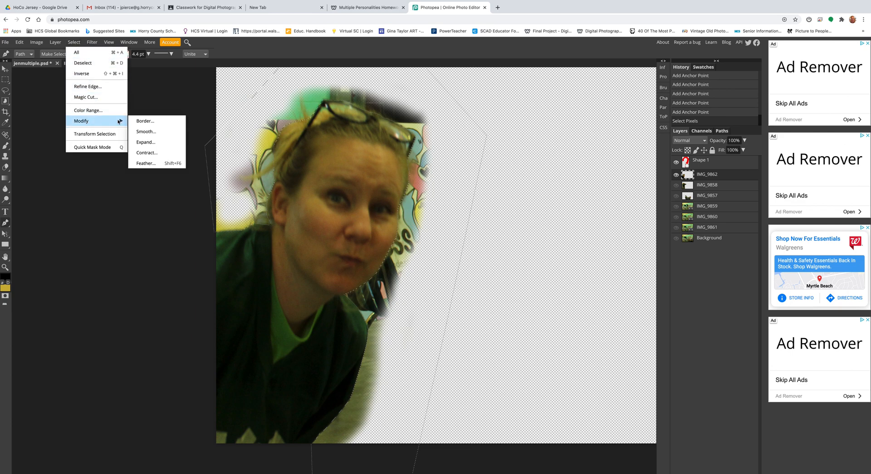
{"action": "left_click", "coordinate": [142, 162]}
{"action": "left_click", "coordinate": [82, 108]}
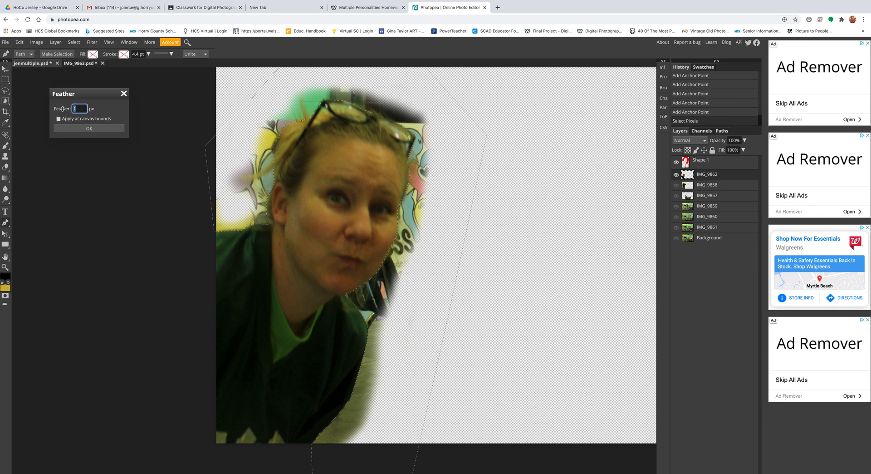
{"action": "left_click", "coordinate": [80, 130]}
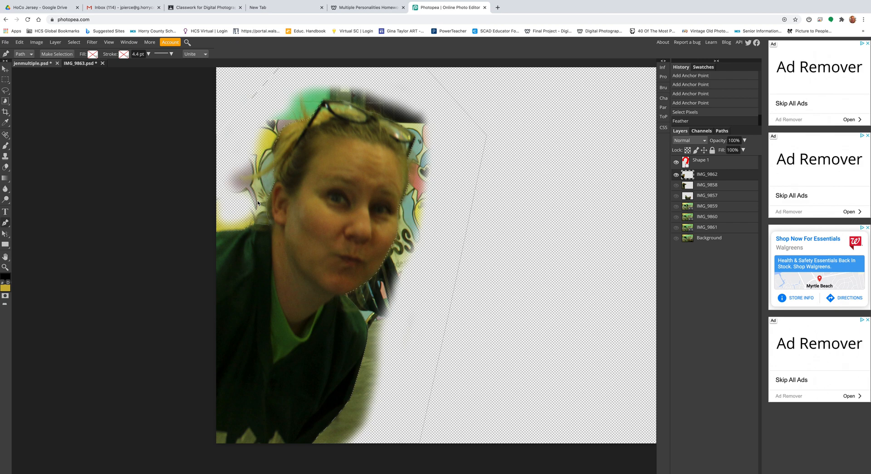
Clear the selected background from IMG_9862 and remove the selection
{"action": "key", "text": "Delete"}
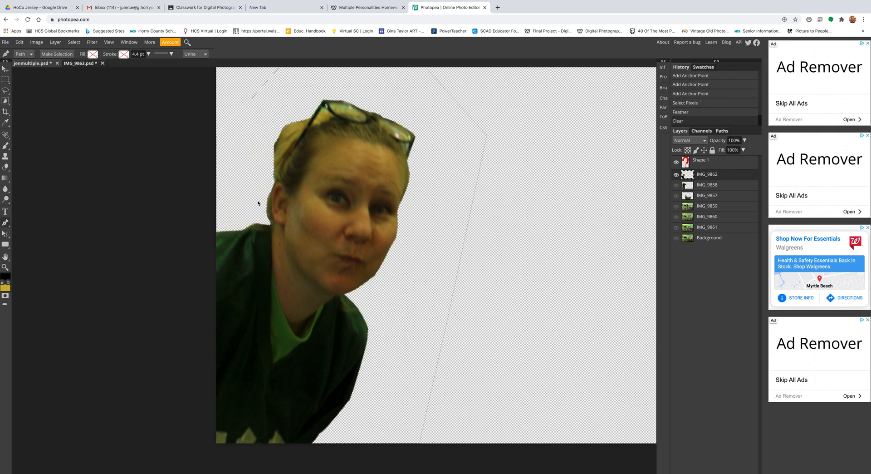
{"action": "key", "text": "ctrl+d"}
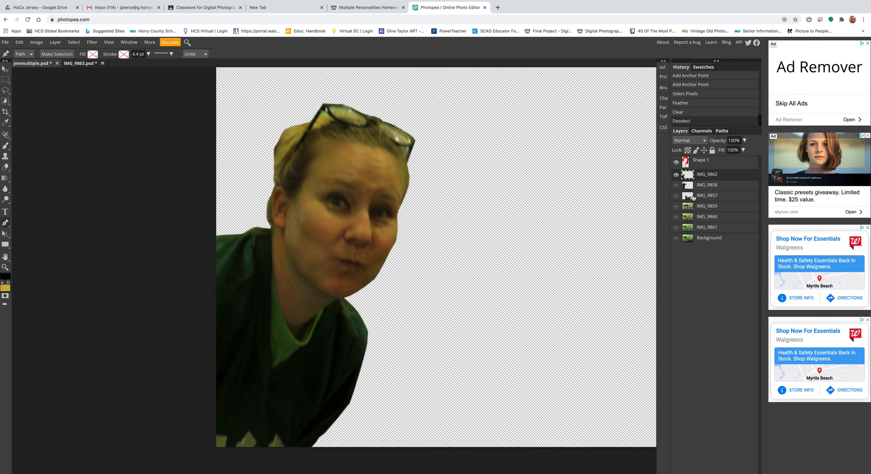
Show layer IMG_9858 and erase the leftover fringe around the hair and sunglasses on IMG_9862
{"action": "left_click", "coordinate": [676, 186]}
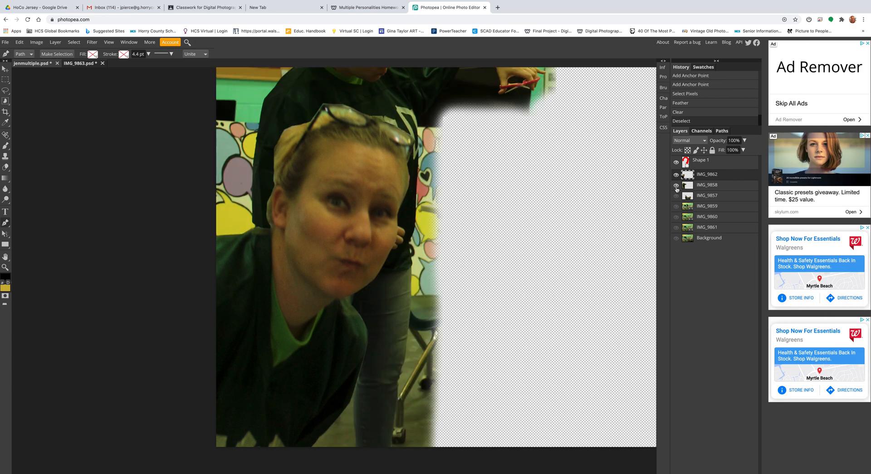
{"action": "scroll", "coordinate": [393, 230], "scroll_direction": "up", "scroll_amount": 3}
{"action": "scroll", "coordinate": [392, 230], "scroll_direction": "up", "scroll_amount": 1}
{"action": "scroll", "coordinate": [393, 230], "scroll_direction": "down", "scroll_amount": 2}
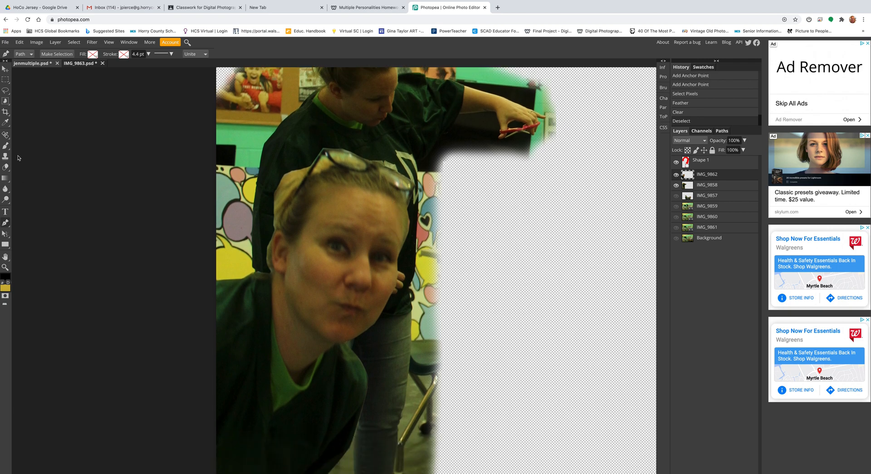
{"action": "left_click", "coordinate": [6, 167]}
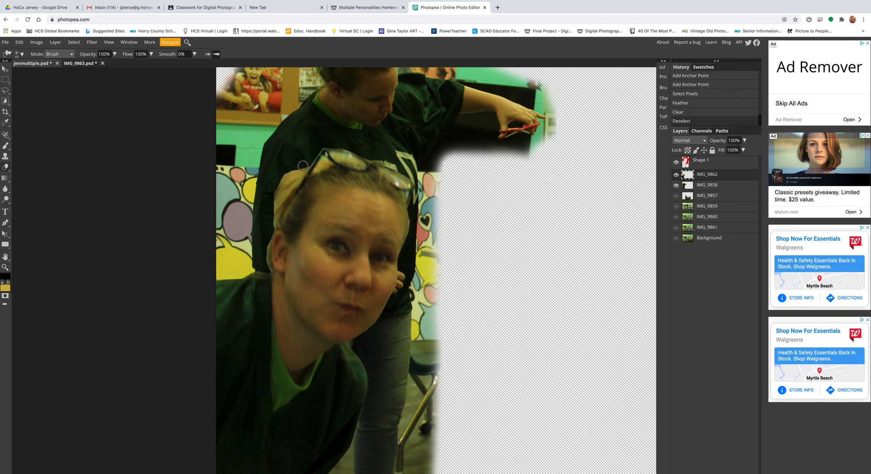
{"action": "left_click_drag", "start_coordinate": [284, 171], "coordinate": [271, 188]}
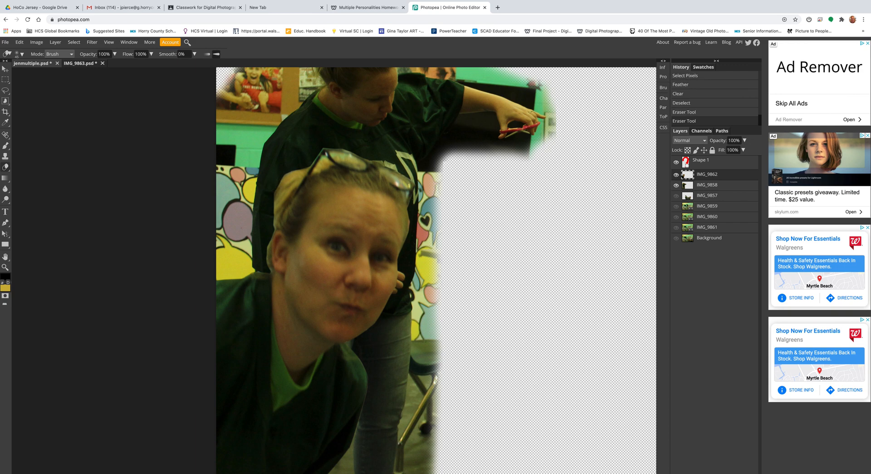
{"action": "left_click_drag", "start_coordinate": [310, 162], "coordinate": [323, 146]}
{"action": "left_click", "coordinate": [373, 155]}
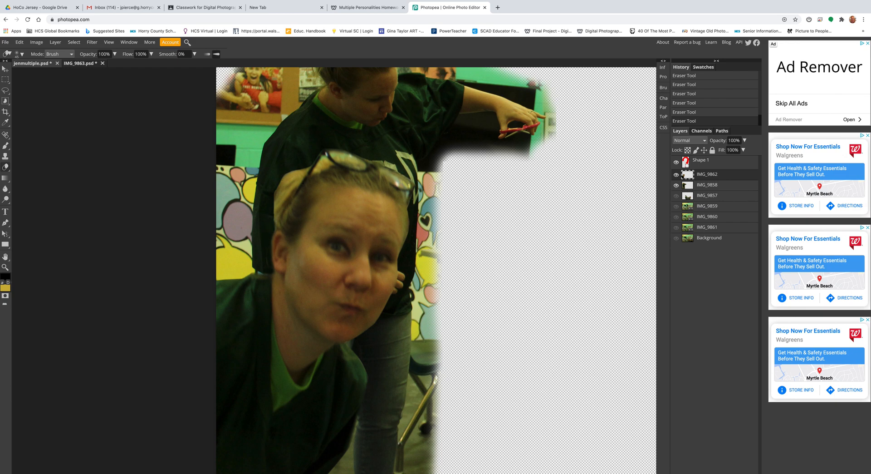
Show layers IMG_9857 and IMG_9859 in the composite, and make IMG_9859 the active layer
{"action": "key", "text": "ctrl+minus"}
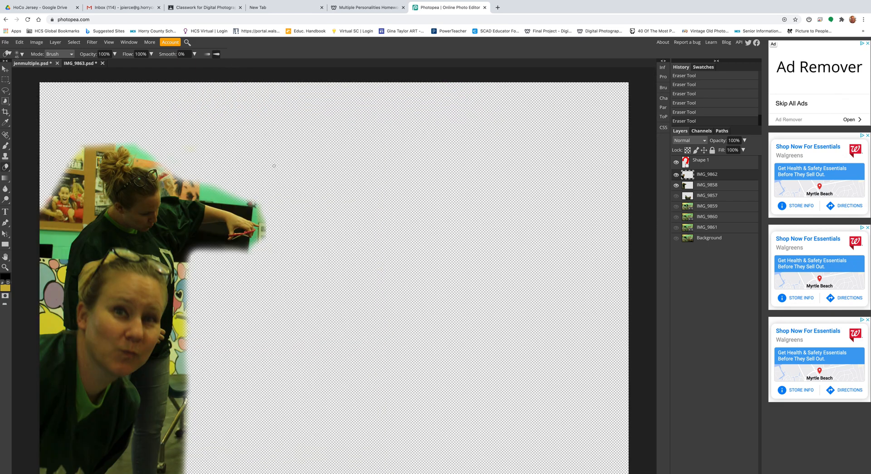
{"action": "left_click", "coordinate": [676, 196]}
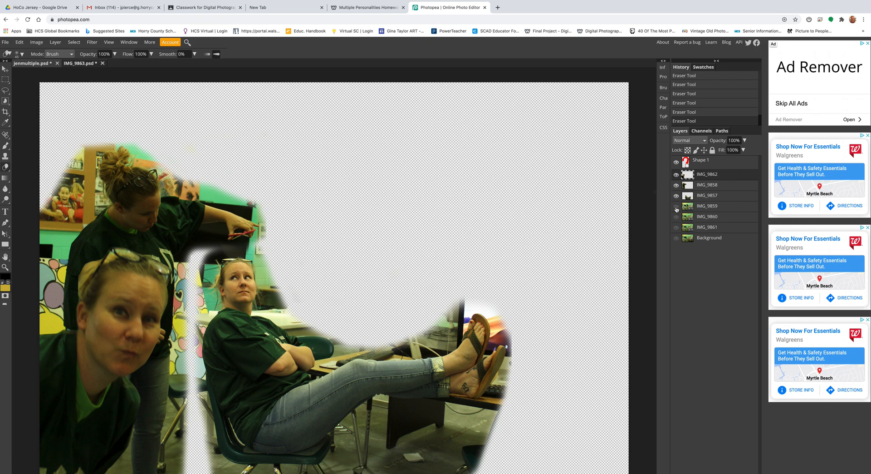
{"action": "left_click", "coordinate": [675, 207]}
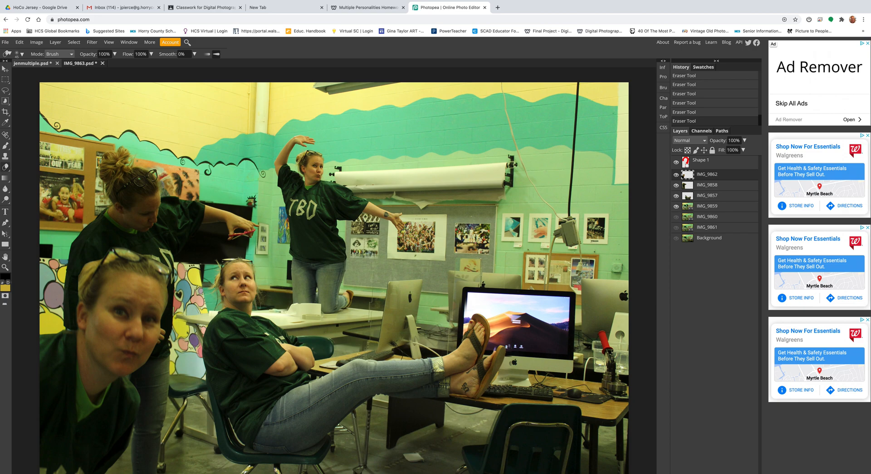
{"action": "left_click", "coordinate": [676, 216]}
{"action": "left_click", "coordinate": [675, 217]}
{"action": "right_click", "coordinate": [713, 210]}
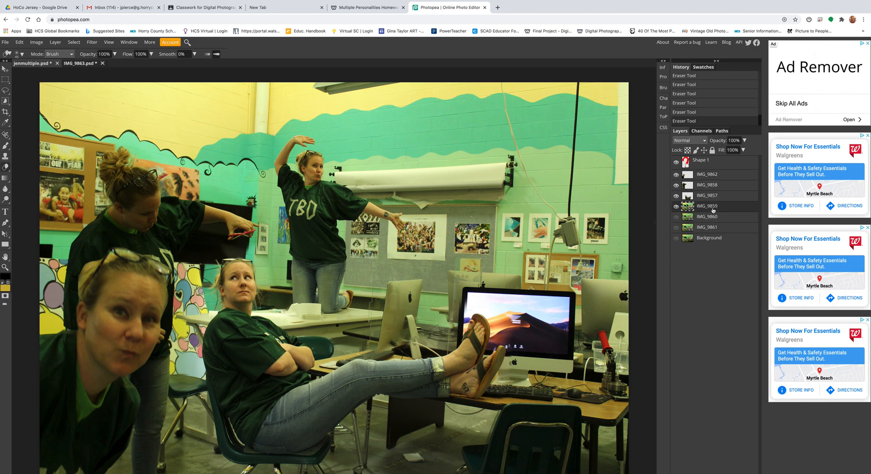
Rasterize IMG_9859, clear the areas to the left, above and to the right of its standing figure with rectangular selections, and deselect
{"action": "left_click", "coordinate": [736, 296]}
{"action": "left_click", "coordinate": [5, 79]}
{"action": "left_click_drag", "start_coordinate": [39, 81], "coordinate": [152, 388]}
{"action": "left_click_drag", "start_coordinate": [267, 451], "coordinate": [263, 473]}
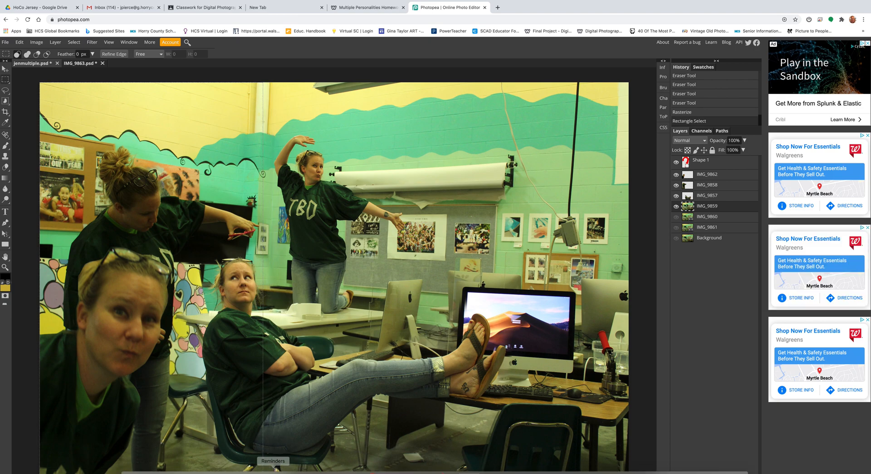
{"action": "left_click_drag", "start_coordinate": [247, 75], "coordinate": [642, 126]}
{"action": "key", "text": "Delete"}
{"action": "left_click_drag", "start_coordinate": [644, 97], "coordinate": [413, 473]}
{"action": "key", "text": "Delete"}
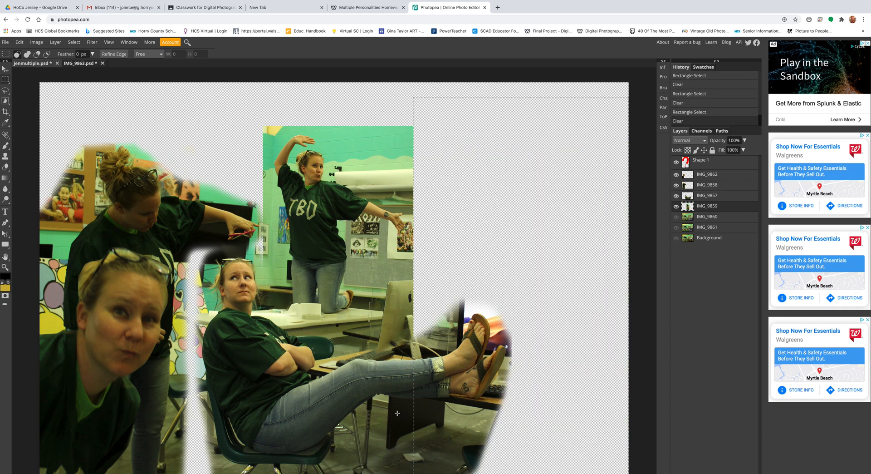
{"action": "left_click", "coordinate": [431, 373]}
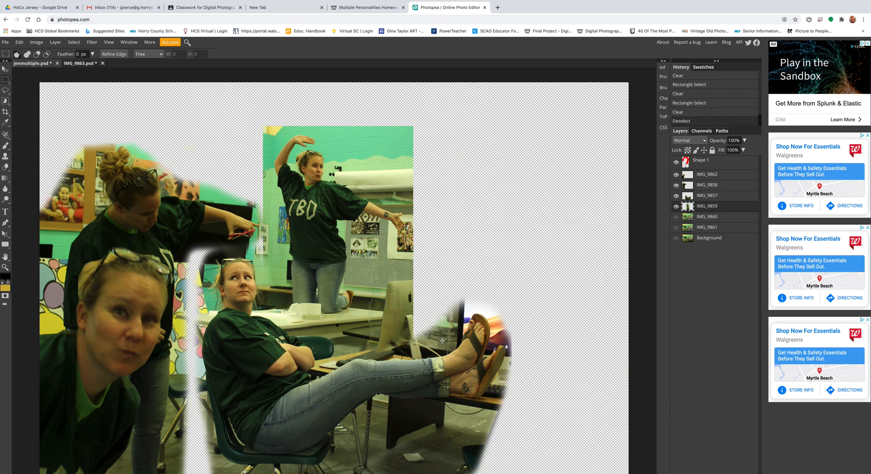
Show the Background layer behind the cutouts, keeping IMG_9860 hidden, and compare the composite with and without IMG_9859
{"action": "left_click", "coordinate": [675, 217]}
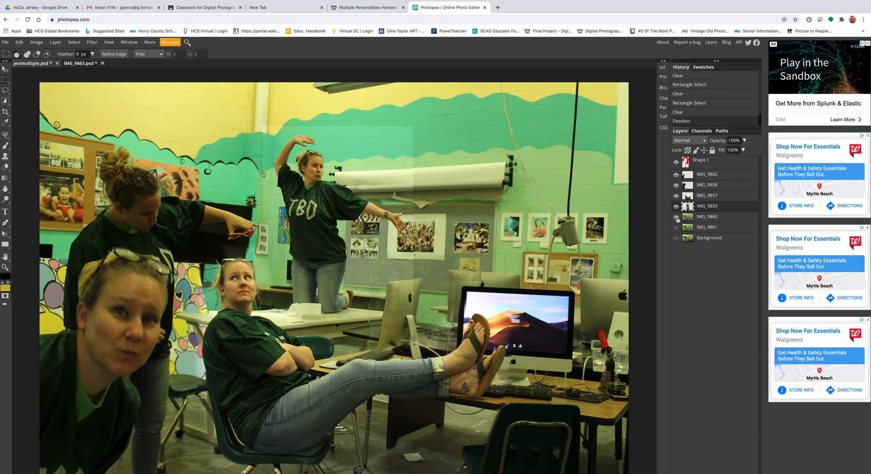
{"action": "left_click", "coordinate": [676, 217]}
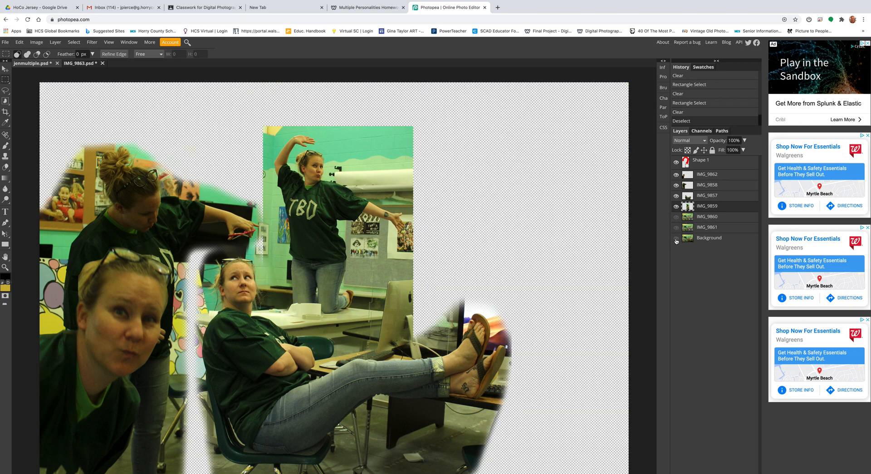
{"action": "left_click", "coordinate": [676, 239]}
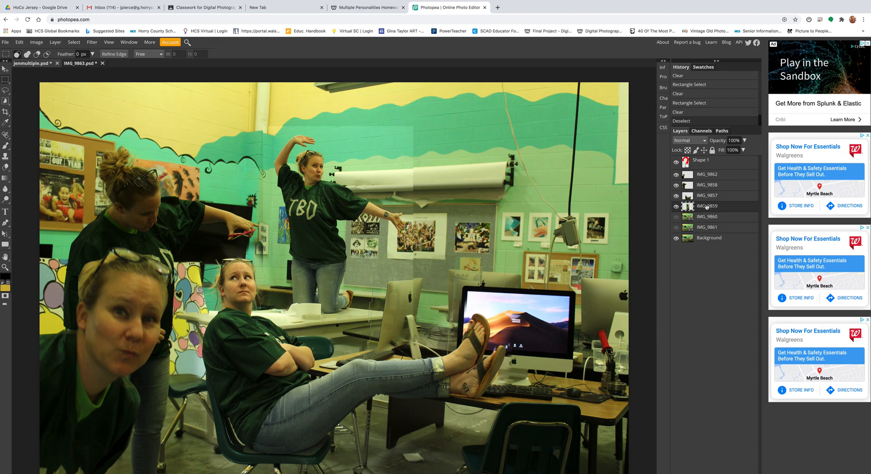
{"action": "left_click", "coordinate": [676, 207]}
{"action": "left_click", "coordinate": [675, 206]}
Enlarge the eraser brush and erase the hard rectangular edges around the standing figure on IMG_9859
{"action": "left_click", "coordinate": [6, 167]}
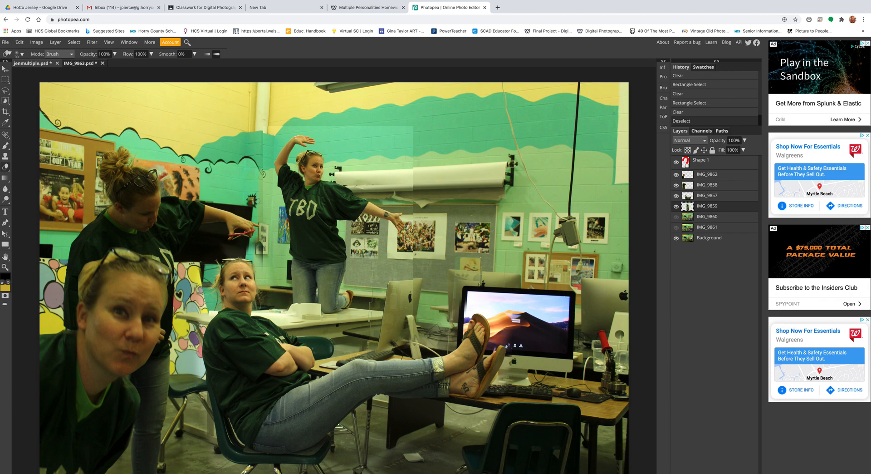
{"action": "key", "text": "bracketright"}
{"action": "key", "text": "bracketright"}
{"action": "key", "text": "bracketright"}
{"action": "key", "text": "bracketright"}
{"action": "key", "text": "bracketright"}
{"action": "left_click_drag", "start_coordinate": [266, 249], "coordinate": [274, 346]}
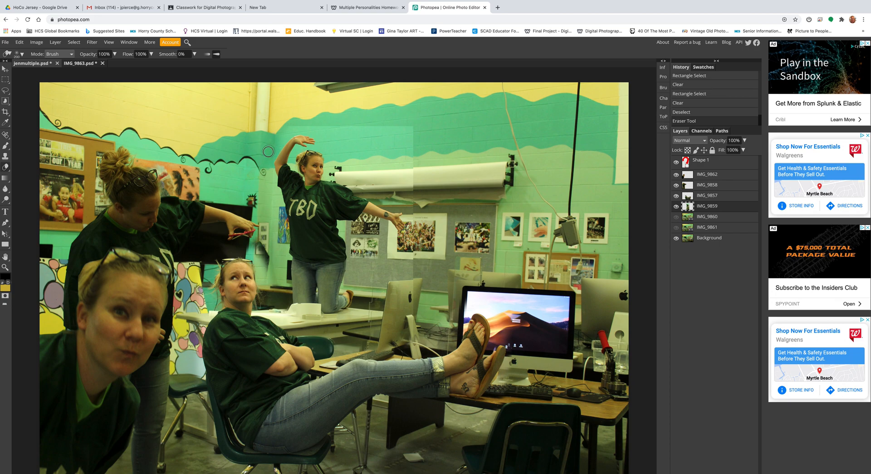
{"action": "mouse_move", "coordinate": [411, 131]}
{"action": "left_mouse_down"}
{"action": "mouse_move", "coordinate": [384, 138]}
{"action": "mouse_move", "coordinate": [421, 163]}
{"action": "mouse_move", "coordinate": [425, 189]}
{"action": "mouse_move", "coordinate": [413, 193]}
{"action": "mouse_move", "coordinate": [416, 362]}
{"action": "left_mouse_up"}
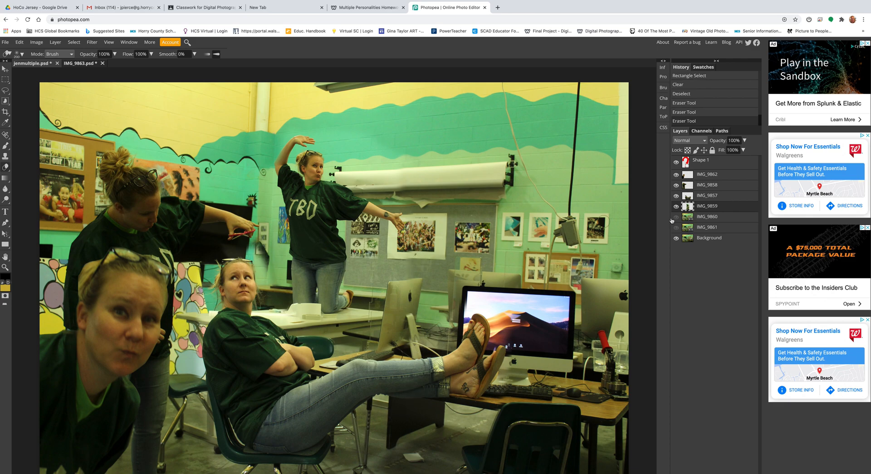
Make IMG_9857 active and erase the leftover background around the seated figure's head, below the pointing hand
{"action": "left_click", "coordinate": [711, 198]}
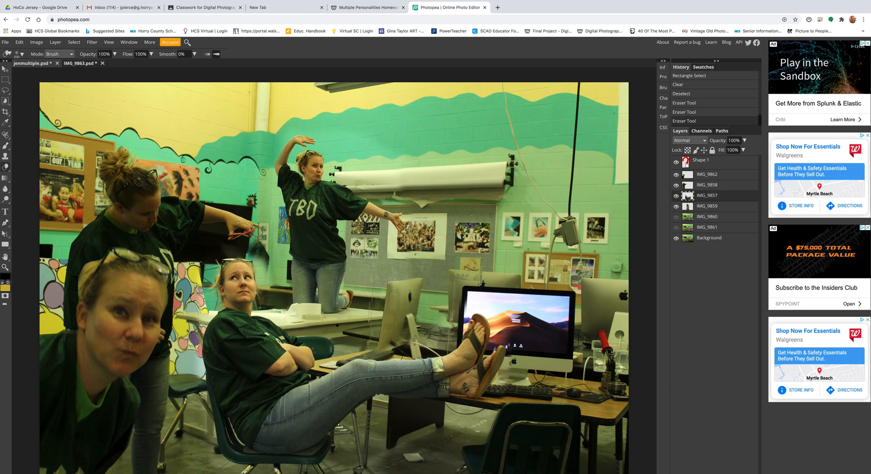
{"action": "mouse_move", "coordinate": [240, 230]}
{"action": "left_mouse_down"}
{"action": "mouse_move", "coordinate": [269, 258]}
{"action": "mouse_move", "coordinate": [273, 288]}
{"action": "left_mouse_up"}
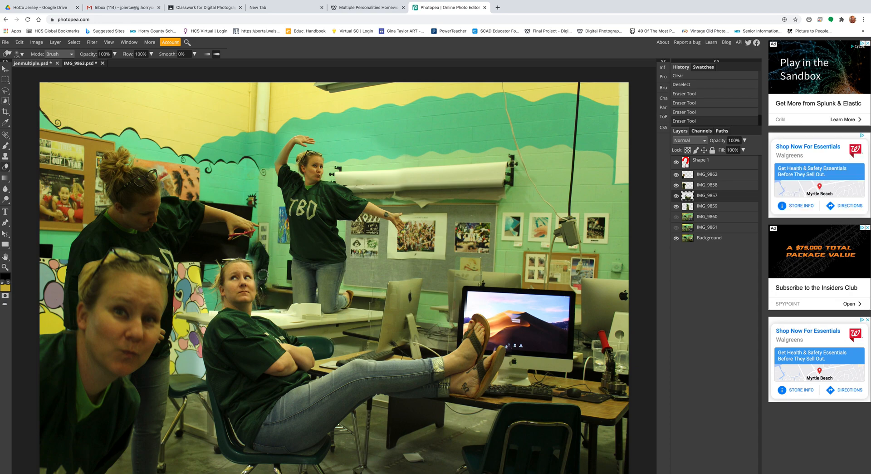
{"action": "left_click_drag", "start_coordinate": [258, 259], "coordinate": [211, 245]}
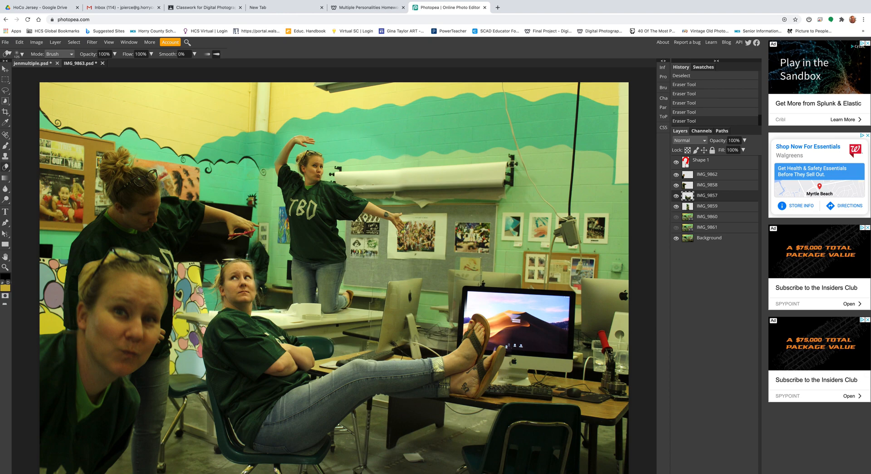
Make IMG_9858 active and erase the leftover background around the pointing hand, using a smaller eraser brush for the details
{"action": "left_click", "coordinate": [714, 186]}
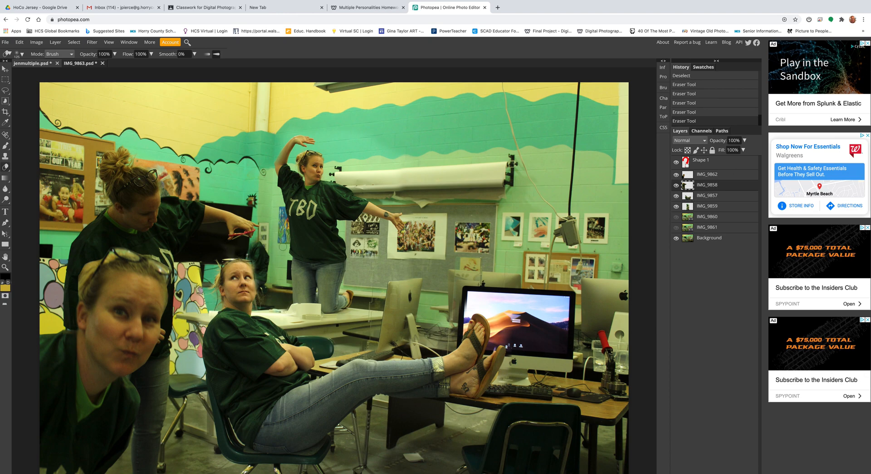
{"action": "left_click_drag", "start_coordinate": [255, 242], "coordinate": [262, 232]}
{"action": "key", "text": "bracketleft"}
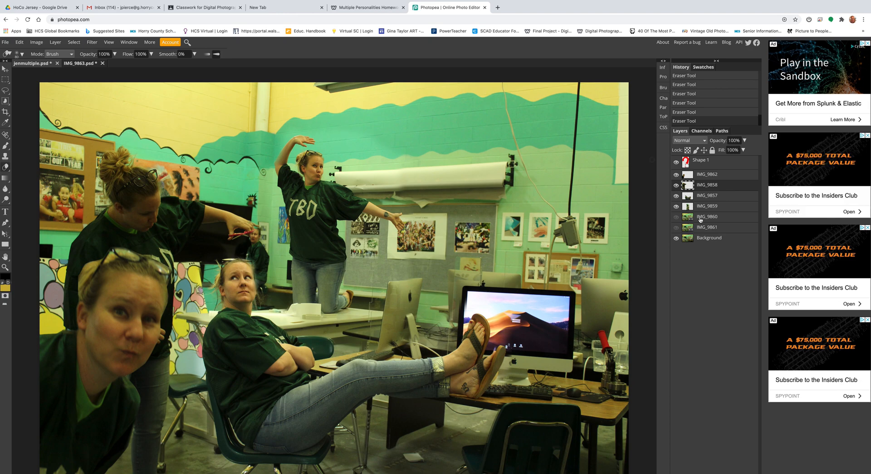
Select IMG_9859, adjust its brightness slightly with Brightness/Contrast to match the surrounding photo, and deselect the layer
{"action": "key", "text": "v"}
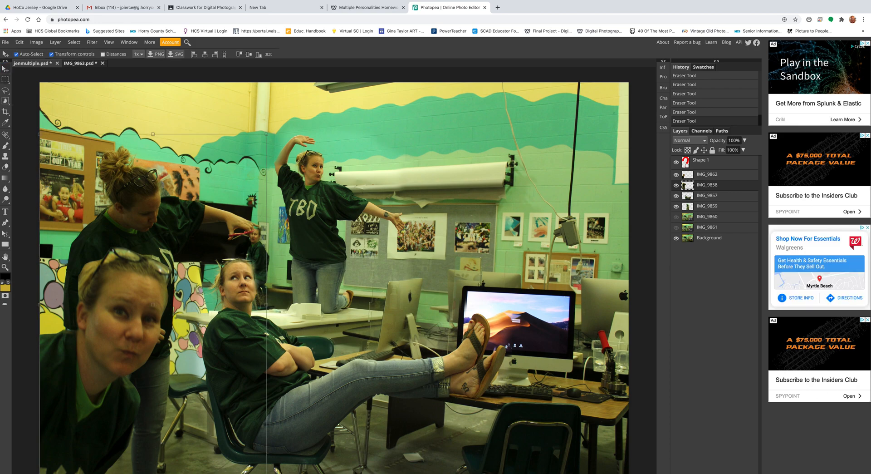
{"action": "left_click", "coordinate": [331, 208]}
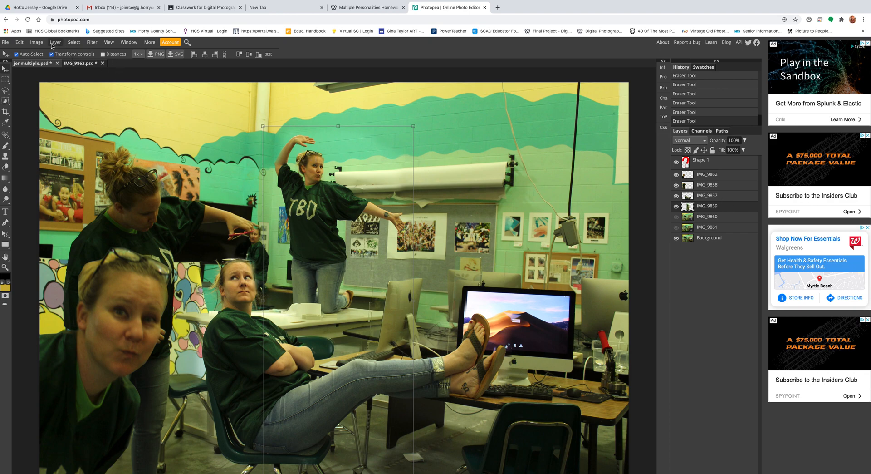
{"action": "left_click", "coordinate": [37, 42]}
{"action": "mouse_move", "coordinate": [38, 55]}
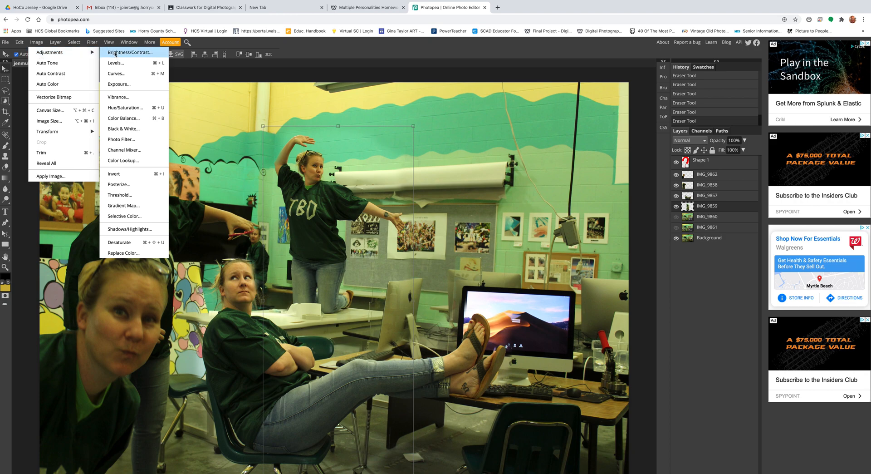
{"action": "left_click", "coordinate": [114, 53]}
{"action": "left_click_drag", "start_coordinate": [132, 93], "coordinate": [138, 104]}
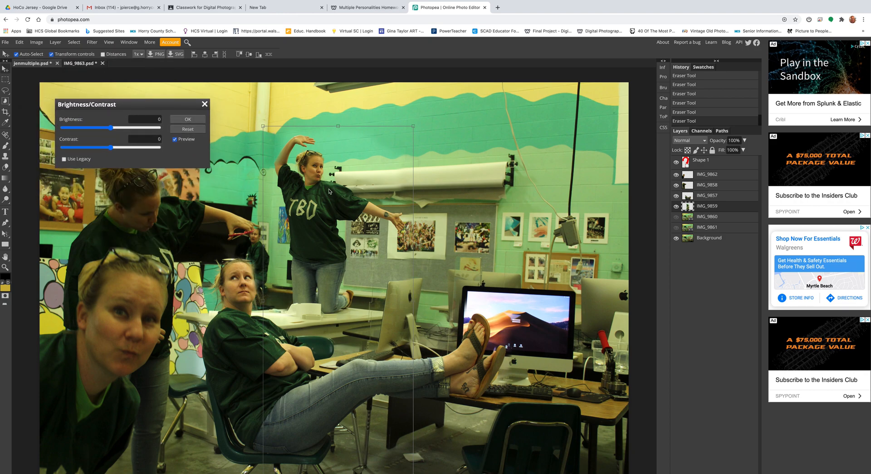
{"action": "mouse_move", "coordinate": [111, 132]}
{"action": "left_mouse_down"}
{"action": "mouse_move", "coordinate": [120, 131]}
{"action": "mouse_move", "coordinate": [109, 130]}
{"action": "left_mouse_up"}
{"action": "left_click", "coordinate": [187, 118]}
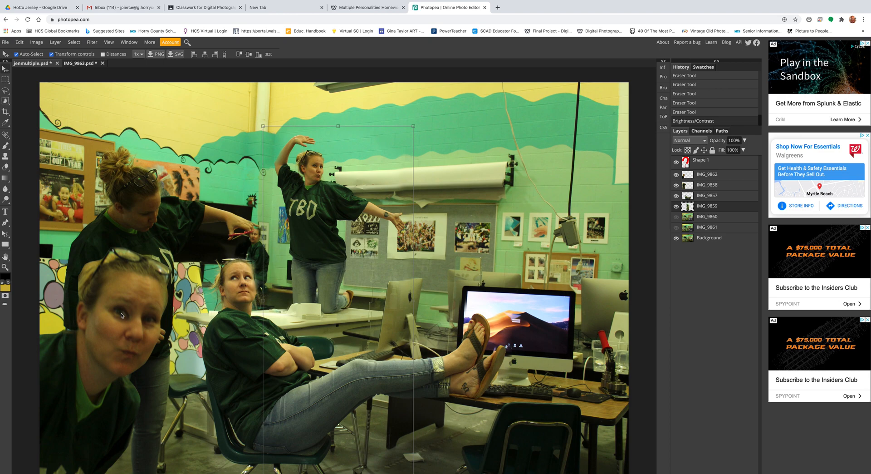
{"action": "left_click", "coordinate": [647, 329]}
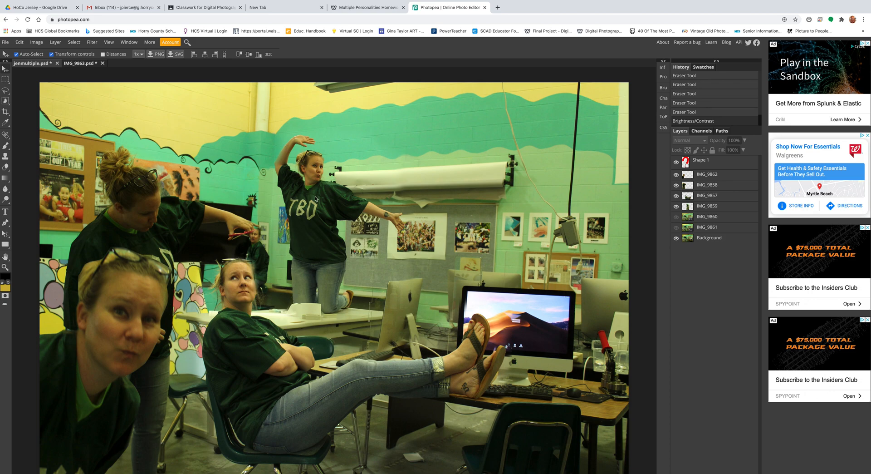
Switch to the Multiple Personalities Homework page and examine the student galleries, including several Spring 2013 composites, for example ideas
{"action": "left_click", "coordinate": [367, 7]}
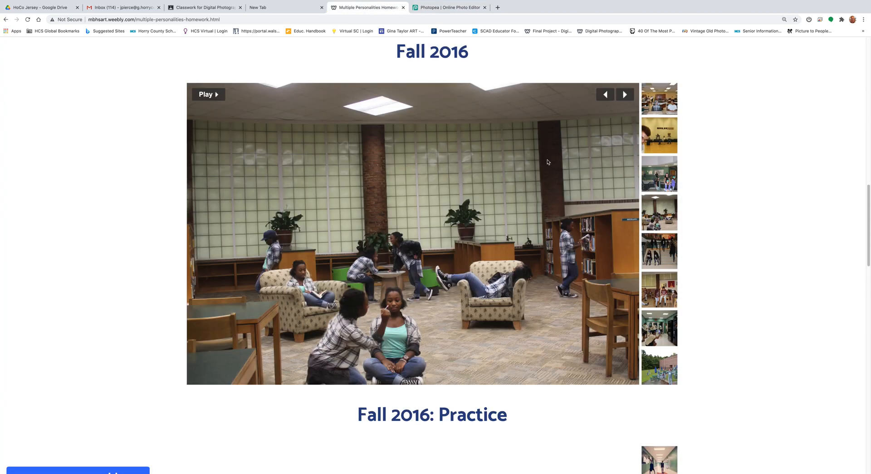
{"action": "scroll", "coordinate": [713, 276], "scroll_direction": "down", "scroll_amount": 1}
{"action": "scroll", "coordinate": [713, 276], "scroll_direction": "down", "scroll_amount": 12}
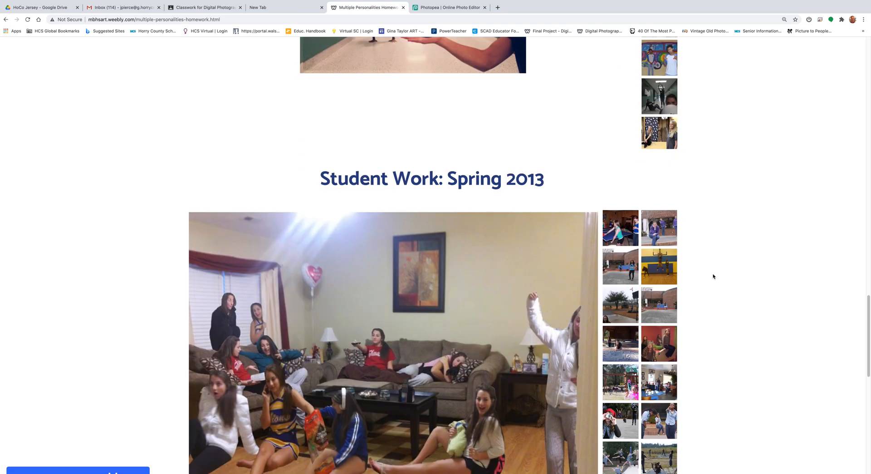
{"action": "scroll", "coordinate": [713, 276], "scroll_direction": "down", "scroll_amount": 2}
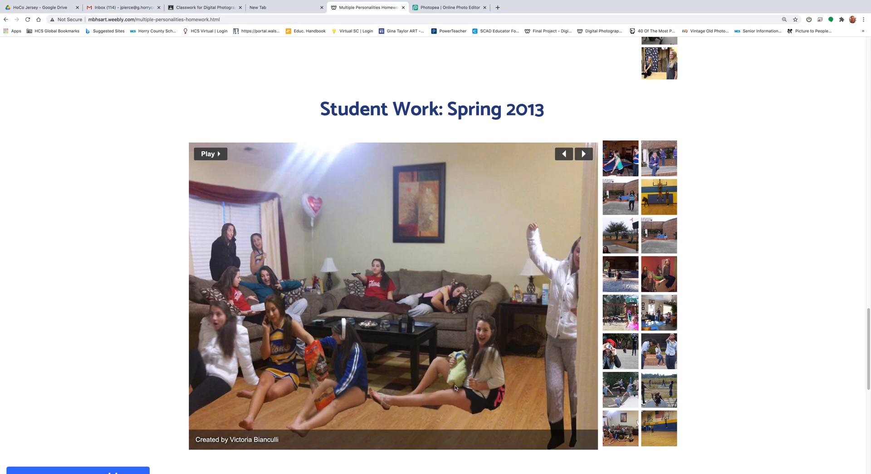
{"action": "left_click", "coordinate": [614, 311]}
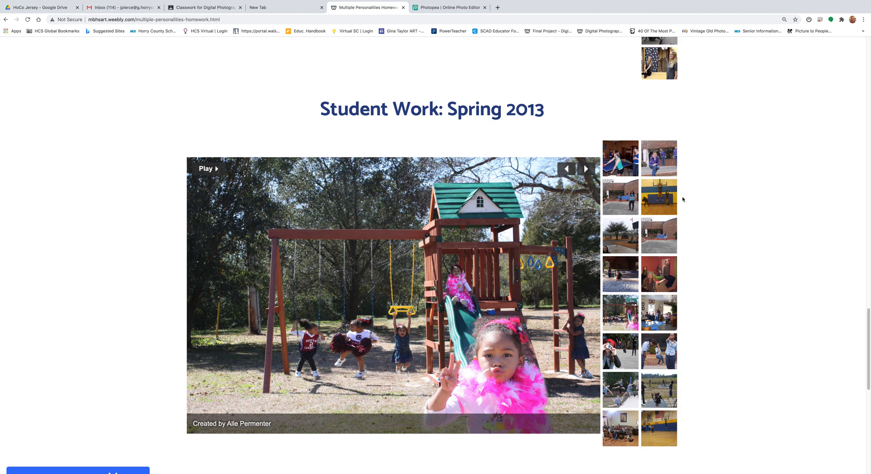
{"action": "left_click", "coordinate": [655, 199]}
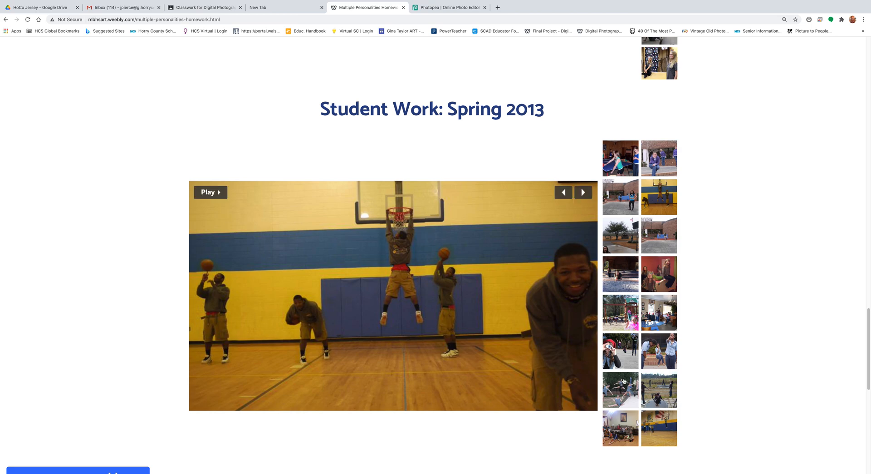
{"action": "left_click", "coordinate": [623, 354]}
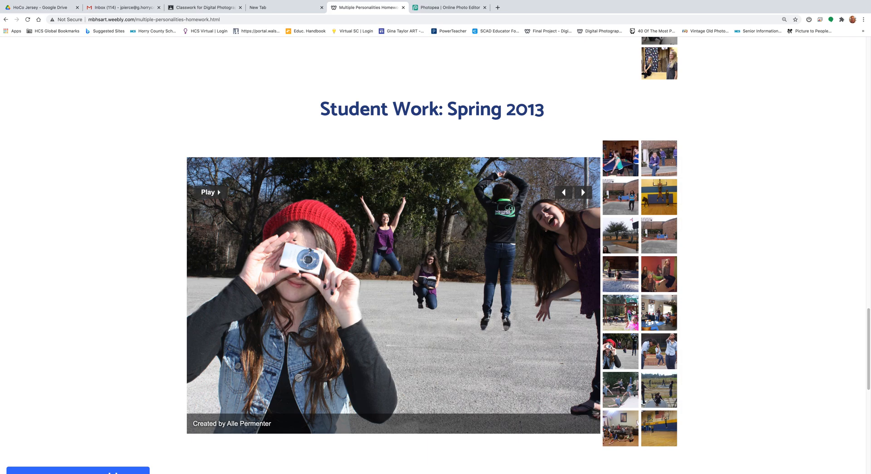
{"action": "scroll", "coordinate": [751, 327], "scroll_direction": "down", "scroll_amount": 10}
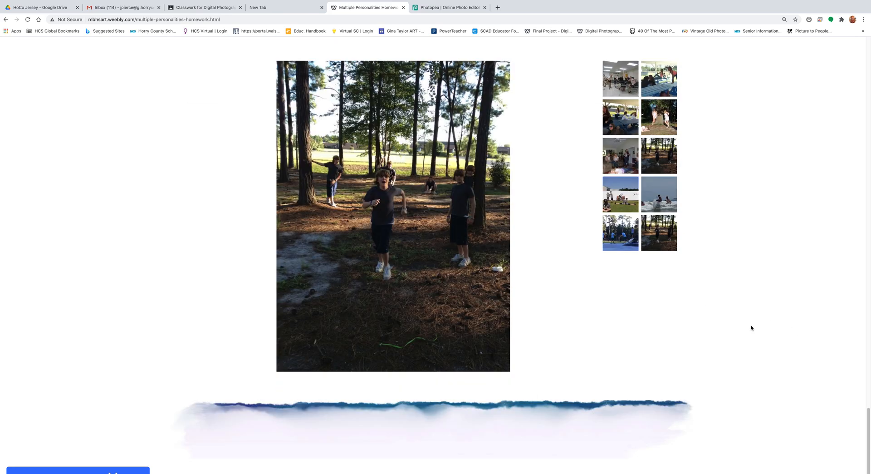
{"action": "scroll", "coordinate": [751, 328], "scroll_direction": "up", "scroll_amount": 1}
{"action": "scroll", "coordinate": [750, 327], "scroll_direction": "up", "scroll_amount": 1}
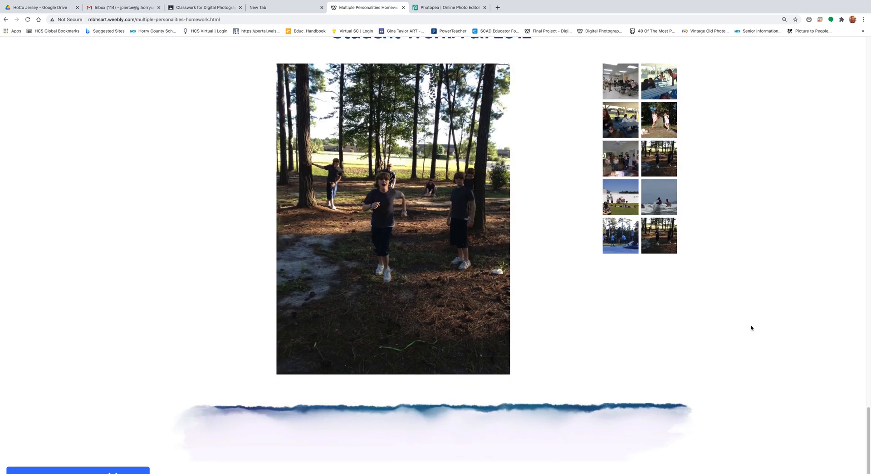
{"action": "scroll", "coordinate": [750, 328], "scroll_direction": "up", "scroll_amount": 8}
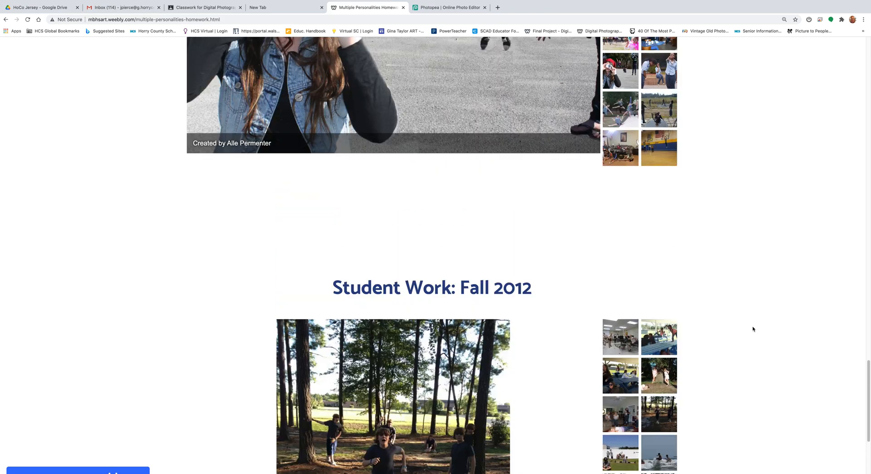
{"action": "scroll", "coordinate": [754, 332], "scroll_direction": "up", "scroll_amount": 15}
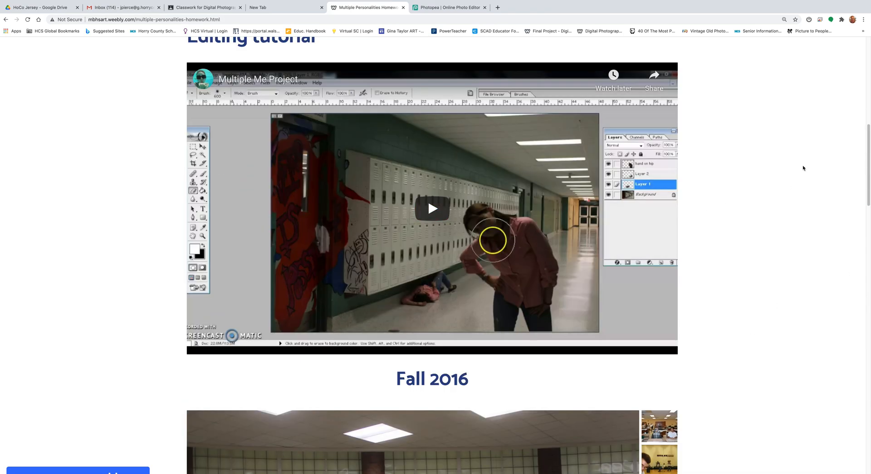
Return briefly to the Photopea composite, and switch to Google Classroom to review the #28 Final Multiple Me assignment requirements
{"action": "left_click", "coordinate": [433, 8]}
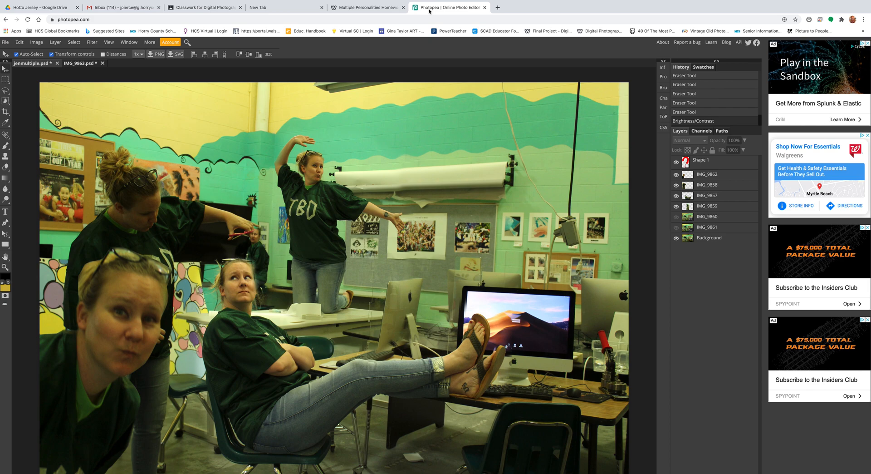
{"action": "left_click", "coordinate": [202, 7]}
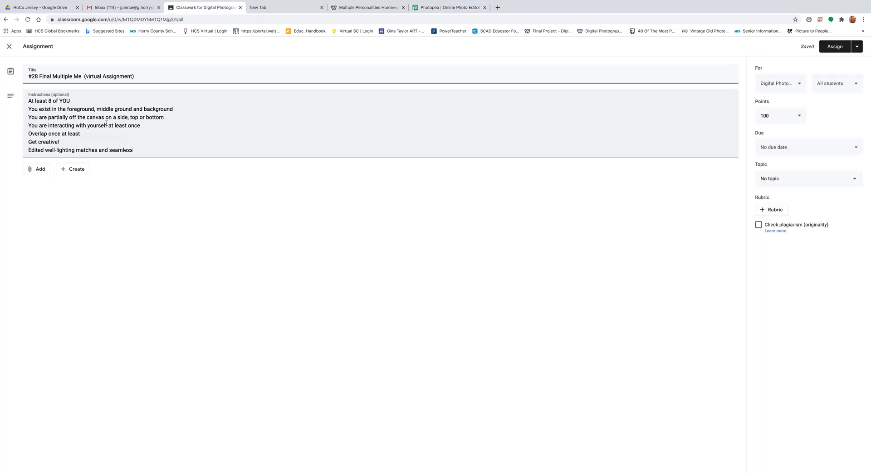